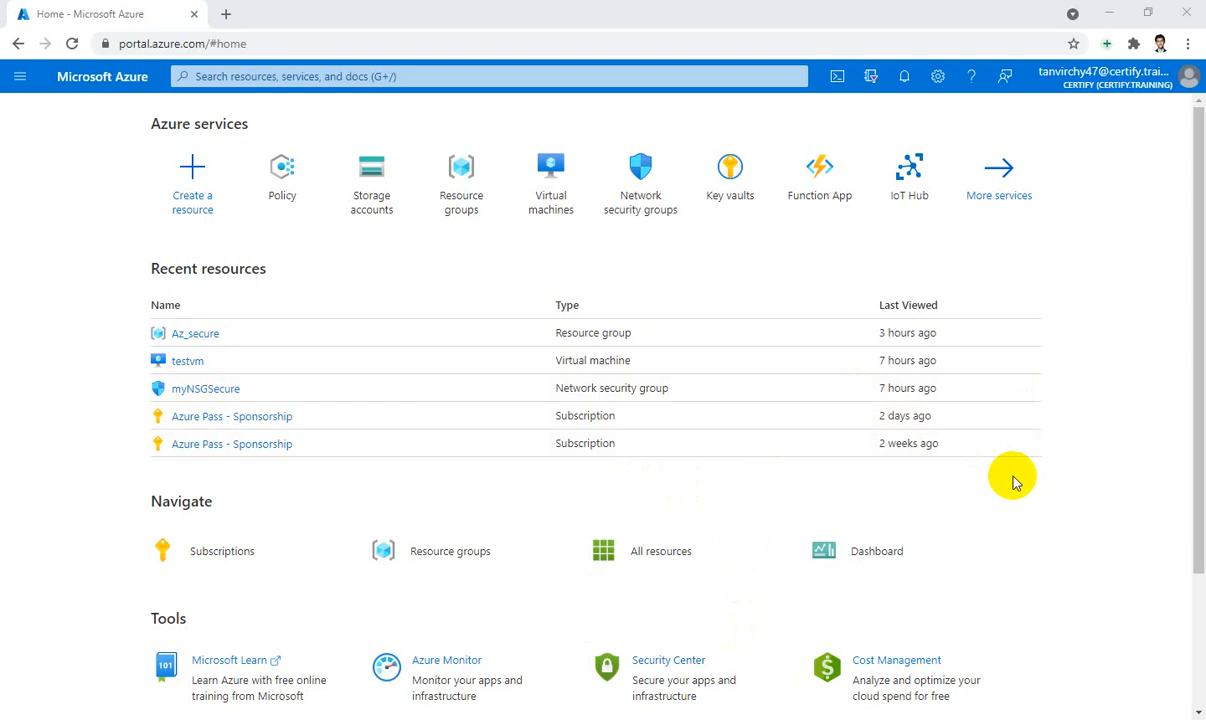
- Search Google in a new browser tab for "azure total cost of ownership calculator" and complete the robot check
{"action": "left_click", "coordinate": [228, 18]}
{"action": "left_click", "coordinate": [291, 43]}
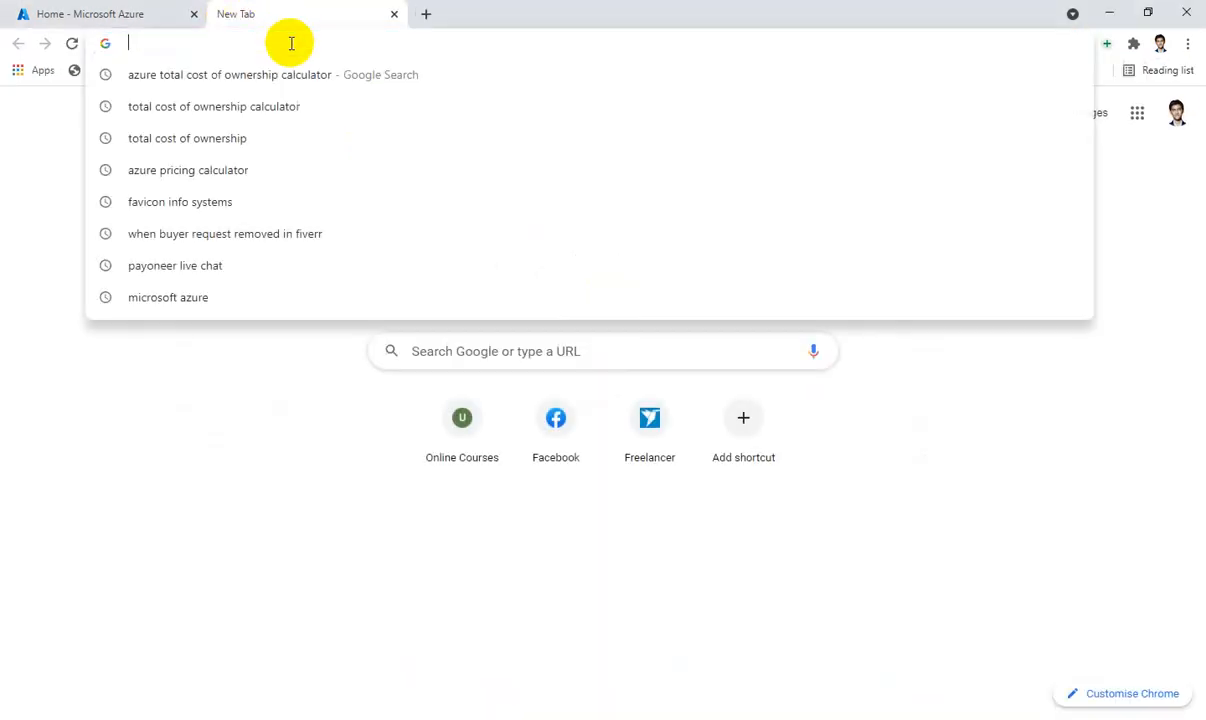
{"action": "type", "text": "a"}
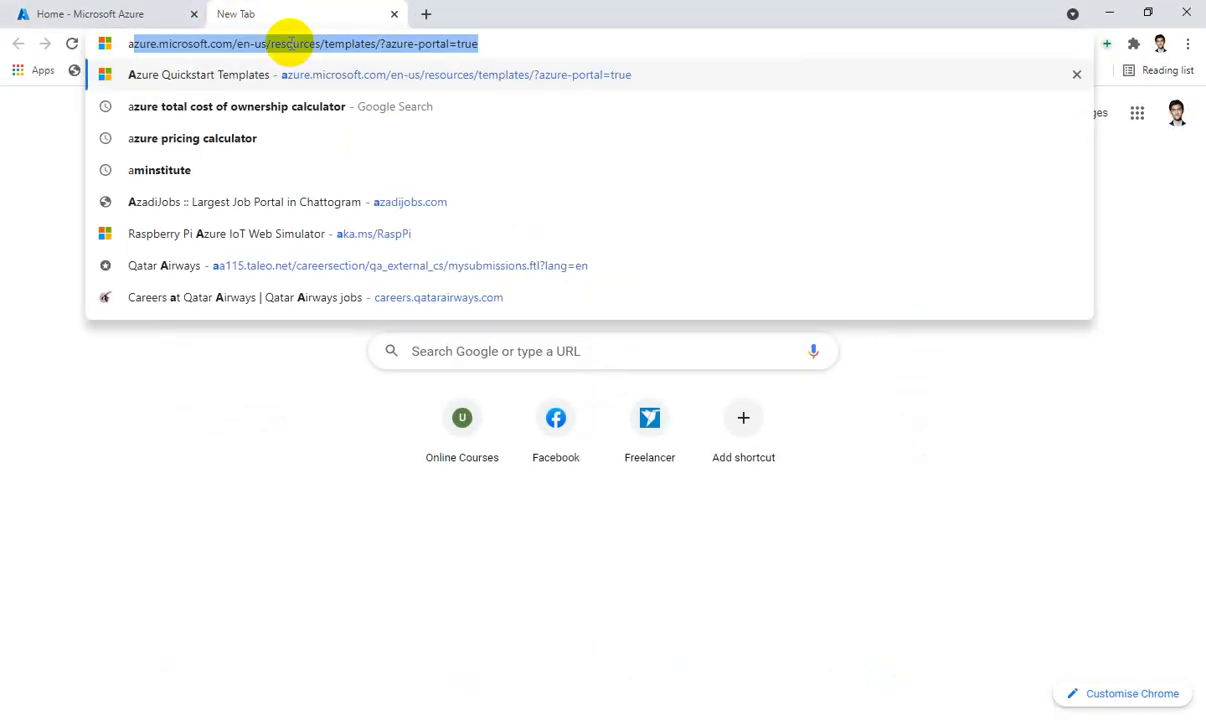
{"action": "type", "text": "z"}
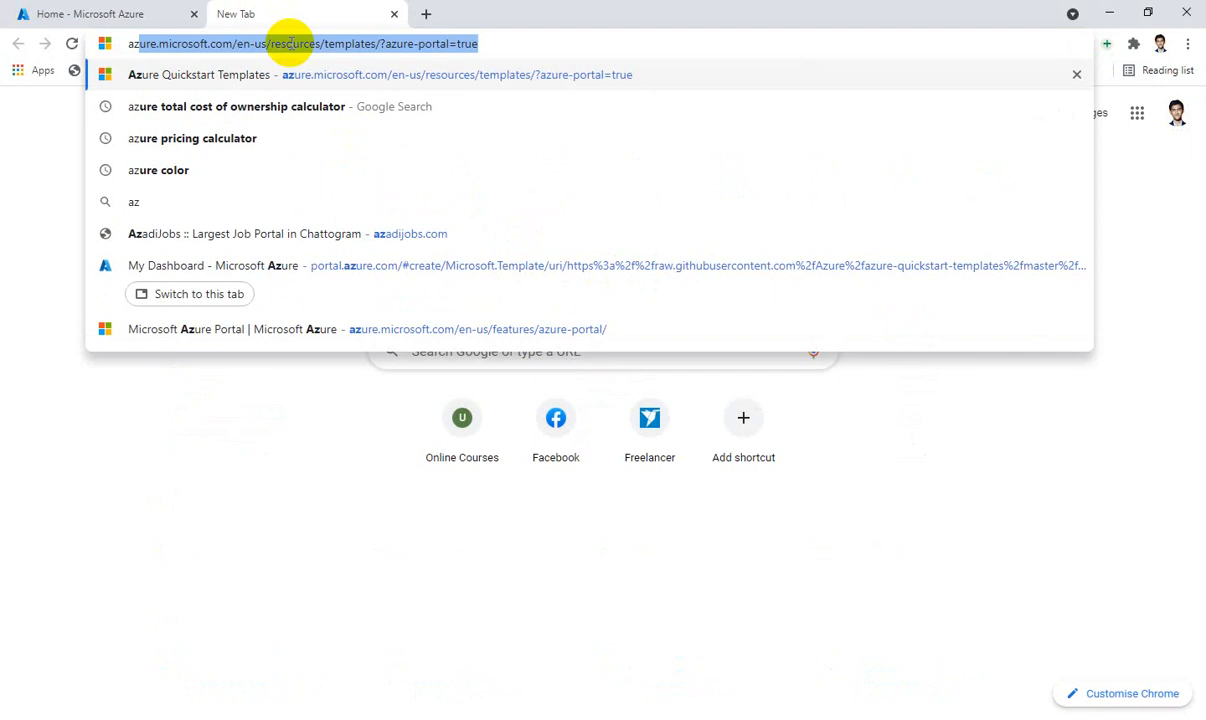
{"action": "type", "text": "ure"}
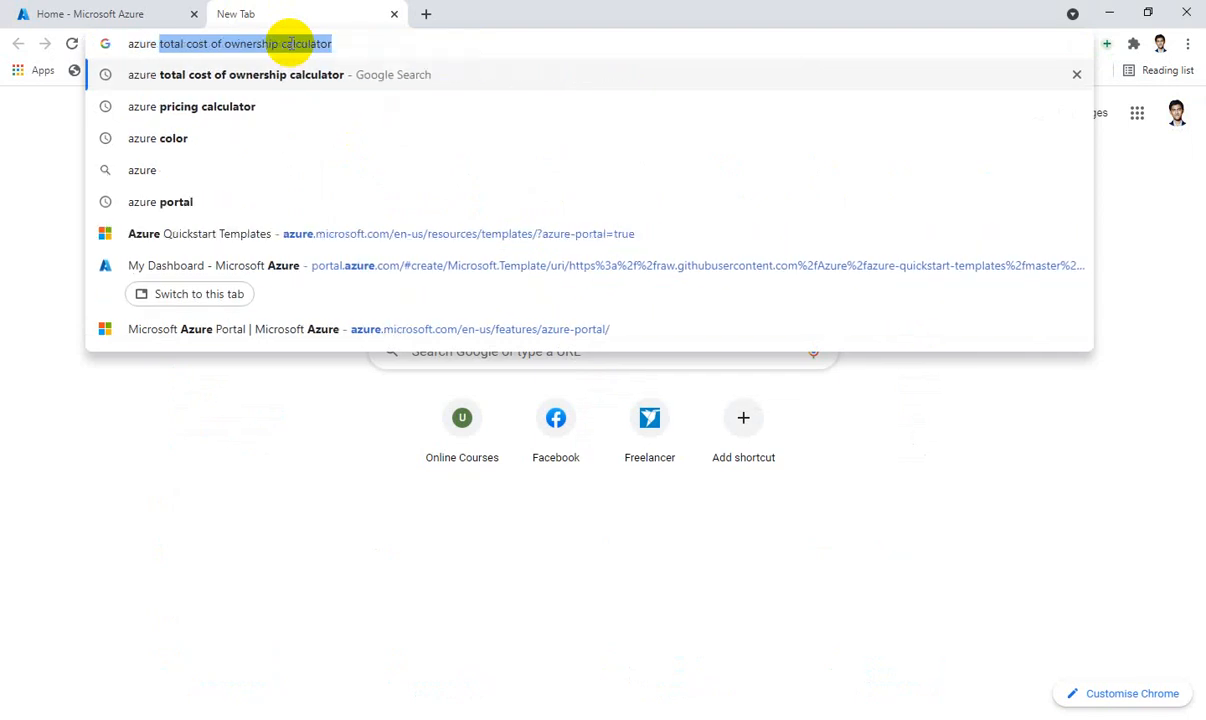
{"action": "type", "text": " total cost "}
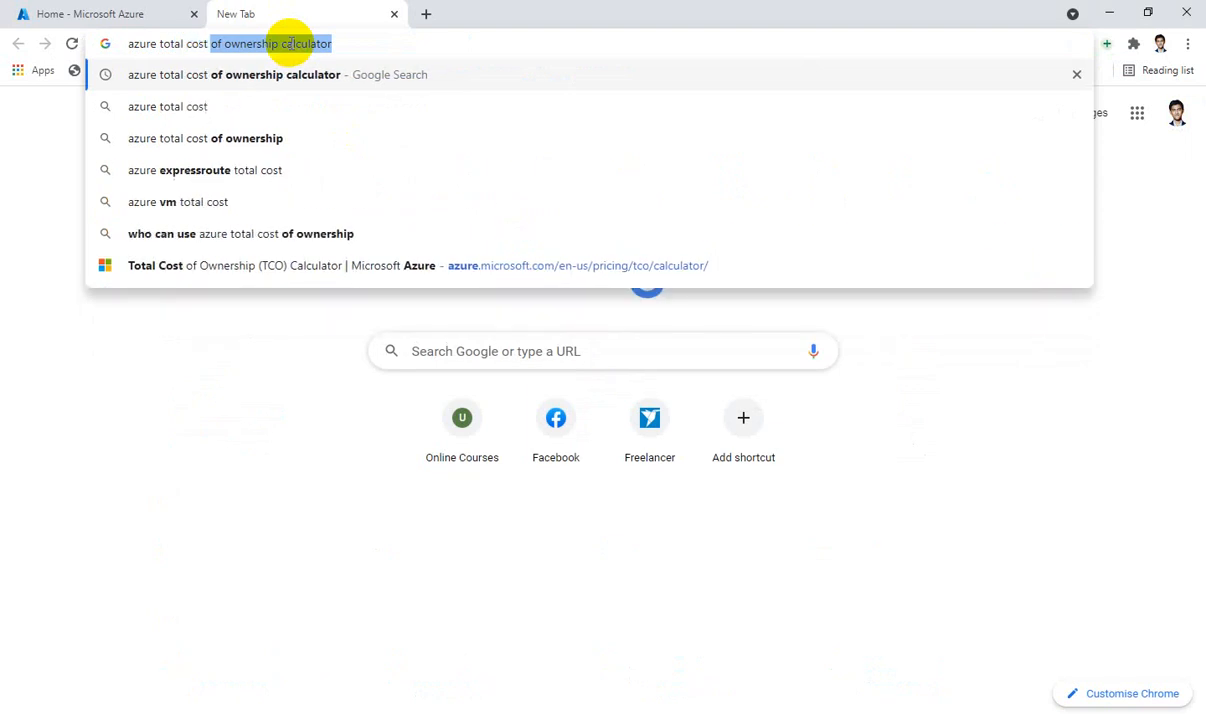
{"action": "type", "text": "of owner"}
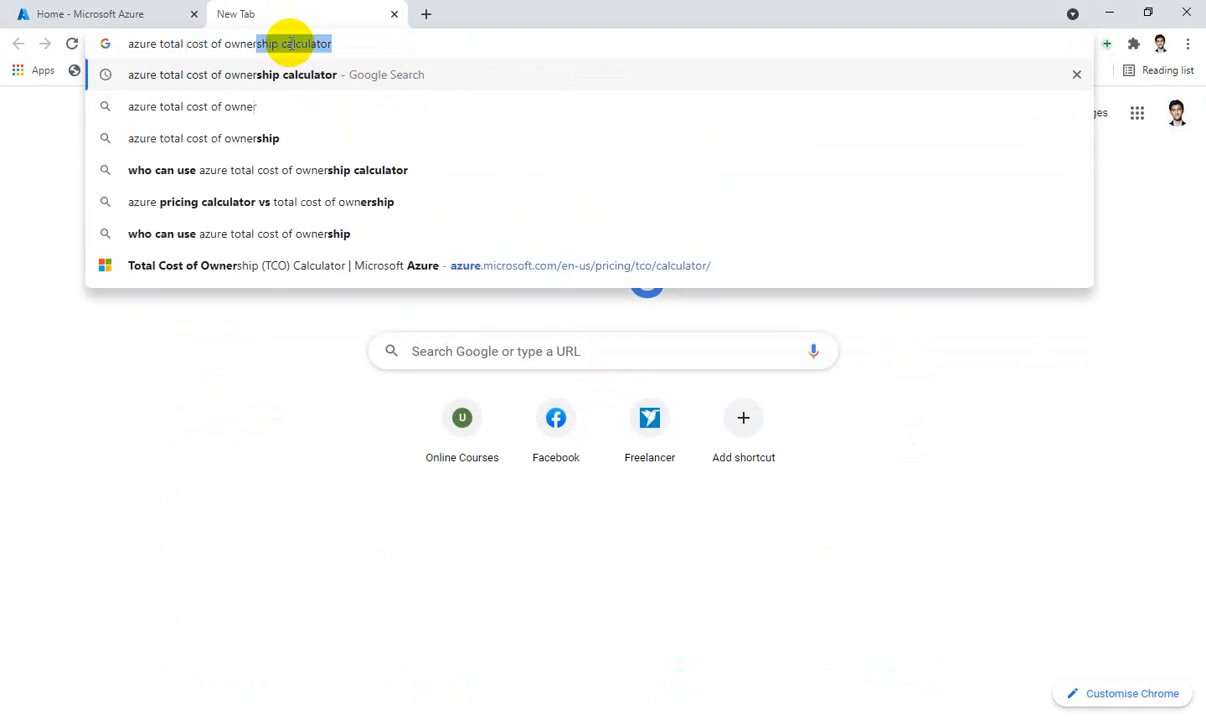
{"action": "type", "text": "ship "}
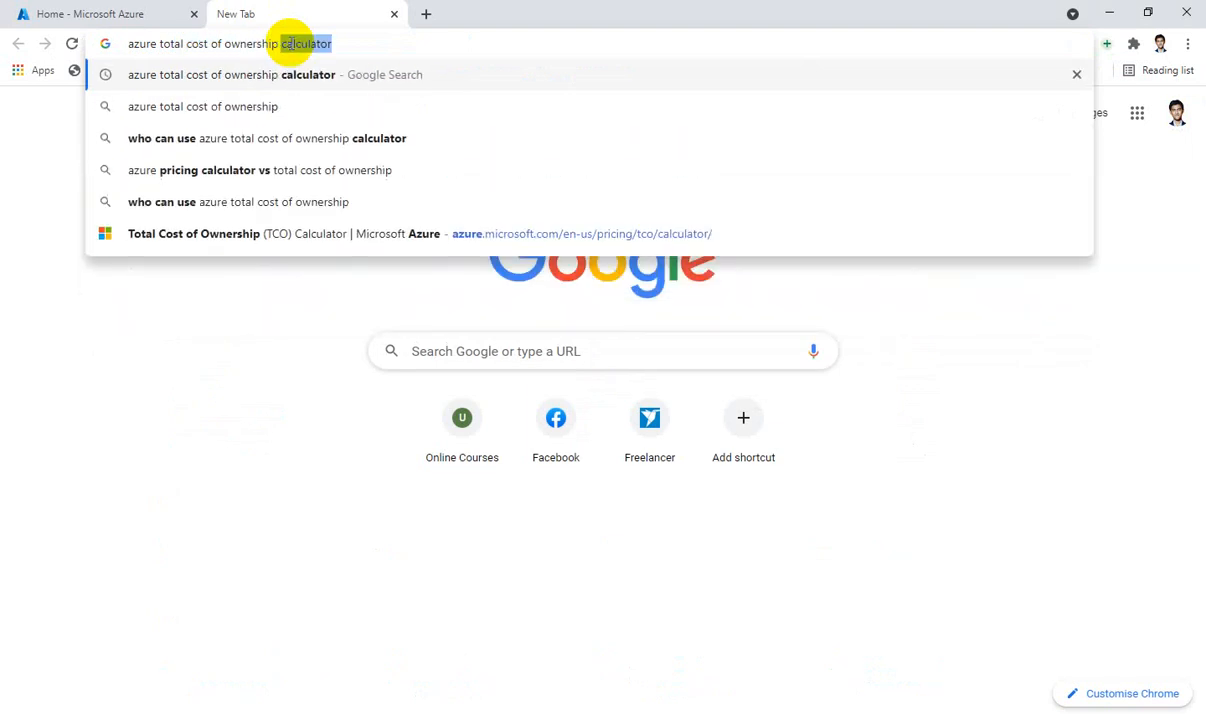
{"action": "type", "text": "calculator"}
{"action": "key", "text": "Return"}
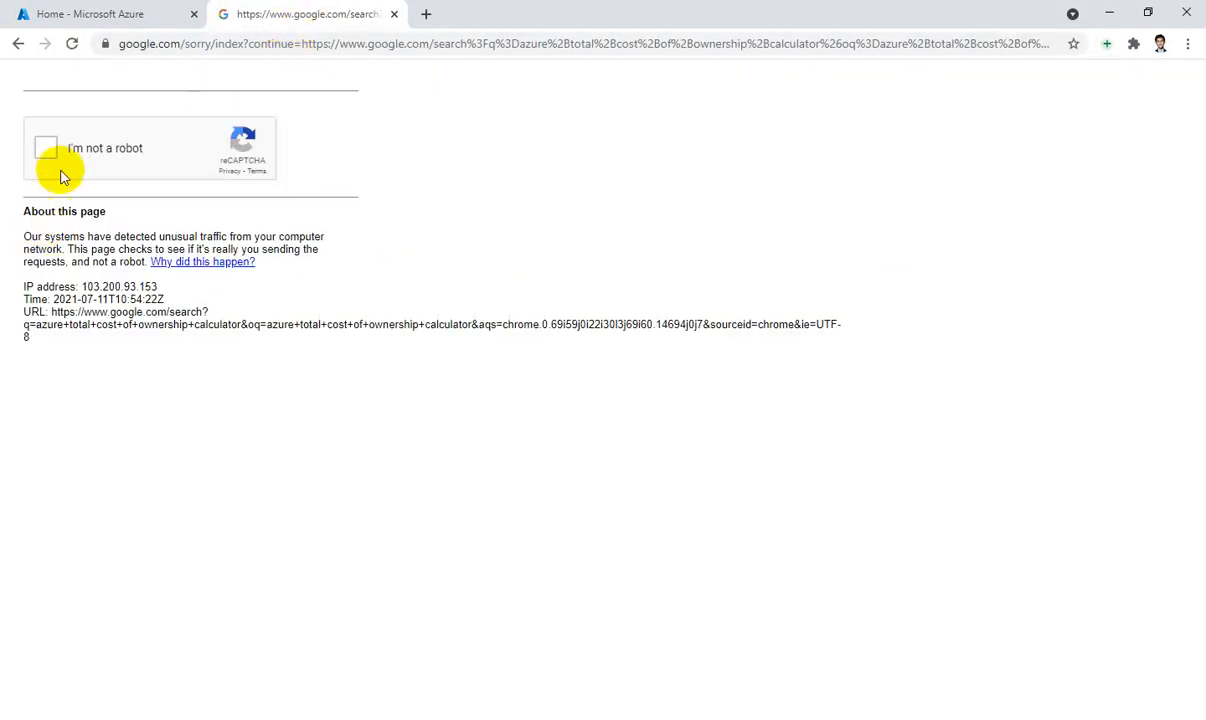
{"action": "left_click", "coordinate": [51, 158]}
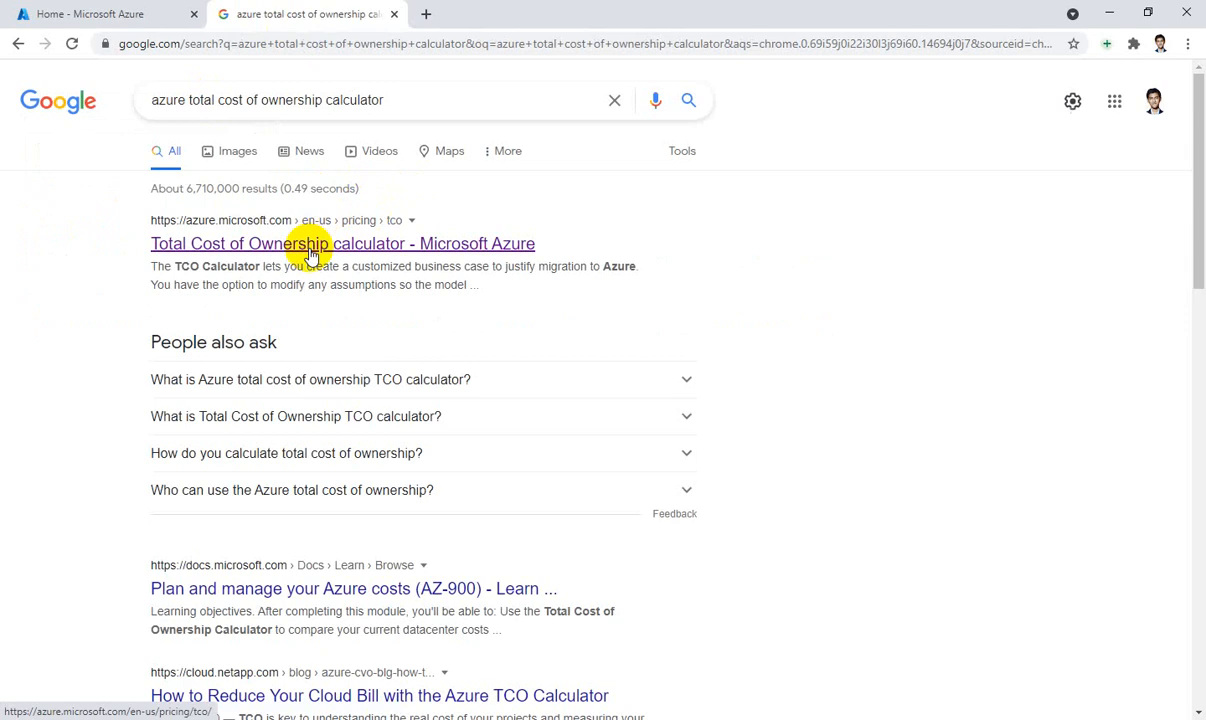
- Open the Microsoft Azure Total Cost of Ownership calculator from the search results and start an assessment
{"action": "left_click", "coordinate": [313, 252]}
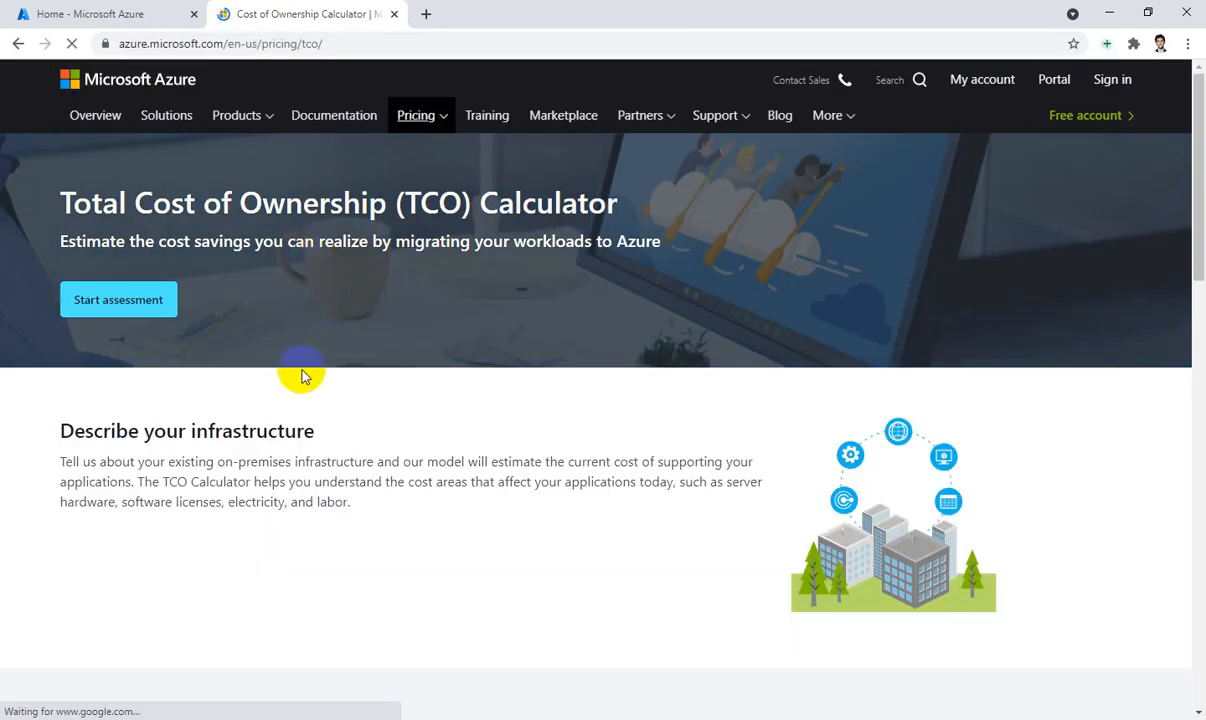
{"action": "left_click", "coordinate": [115, 305]}
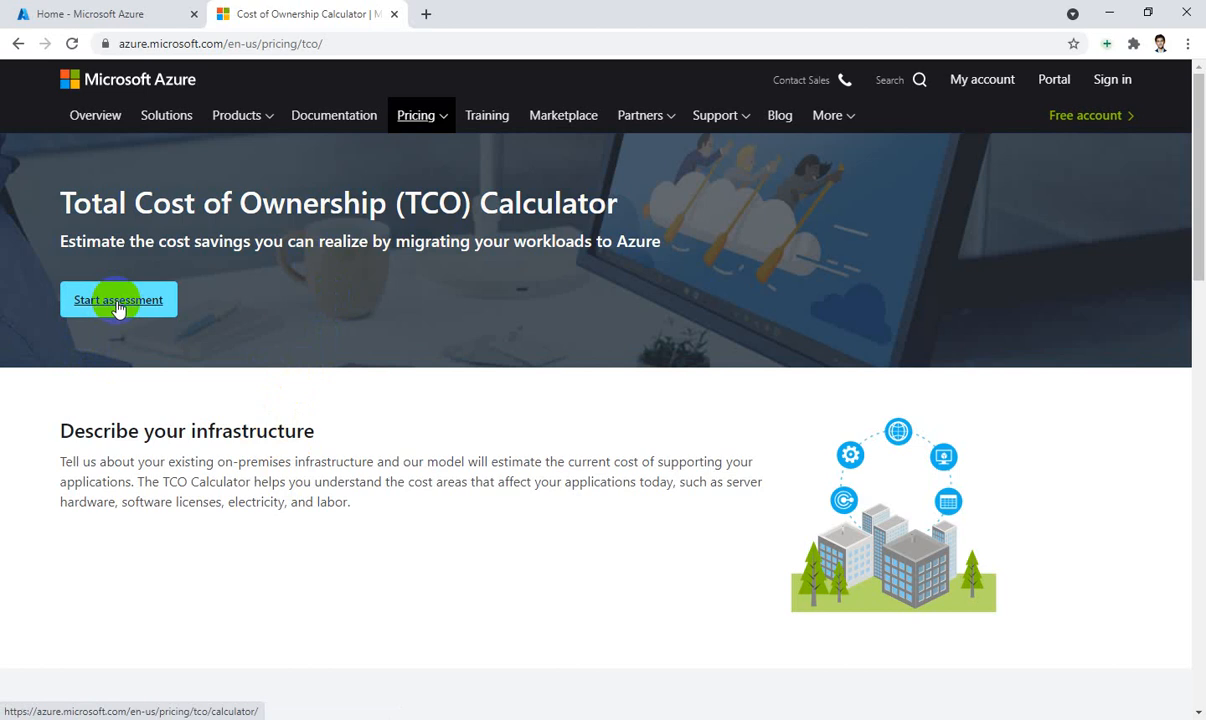
{"action": "left_click", "coordinate": [117, 308]}
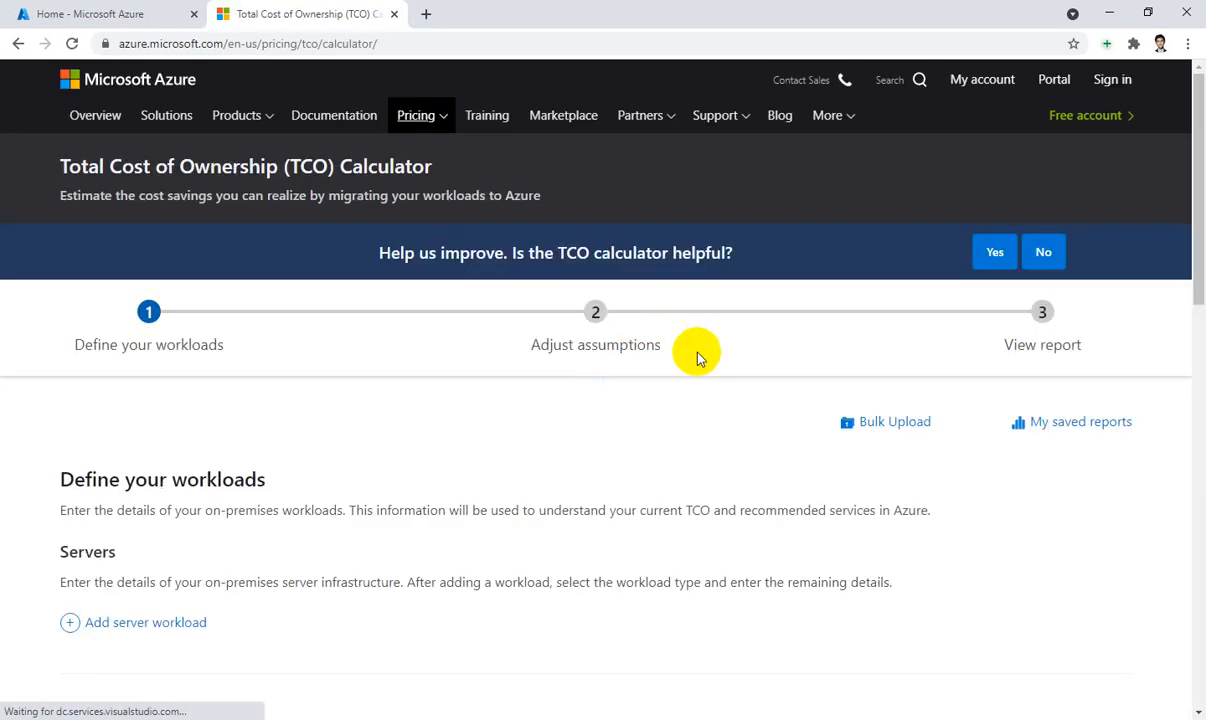
- Add a server workload to the Servers section of the workload definition
{"action": "scroll", "coordinate": [698, 360], "scroll_direction": "down", "scroll_amount": 2}
{"action": "scroll", "coordinate": [698, 360], "scroll_direction": "down", "scroll_amount": 2}
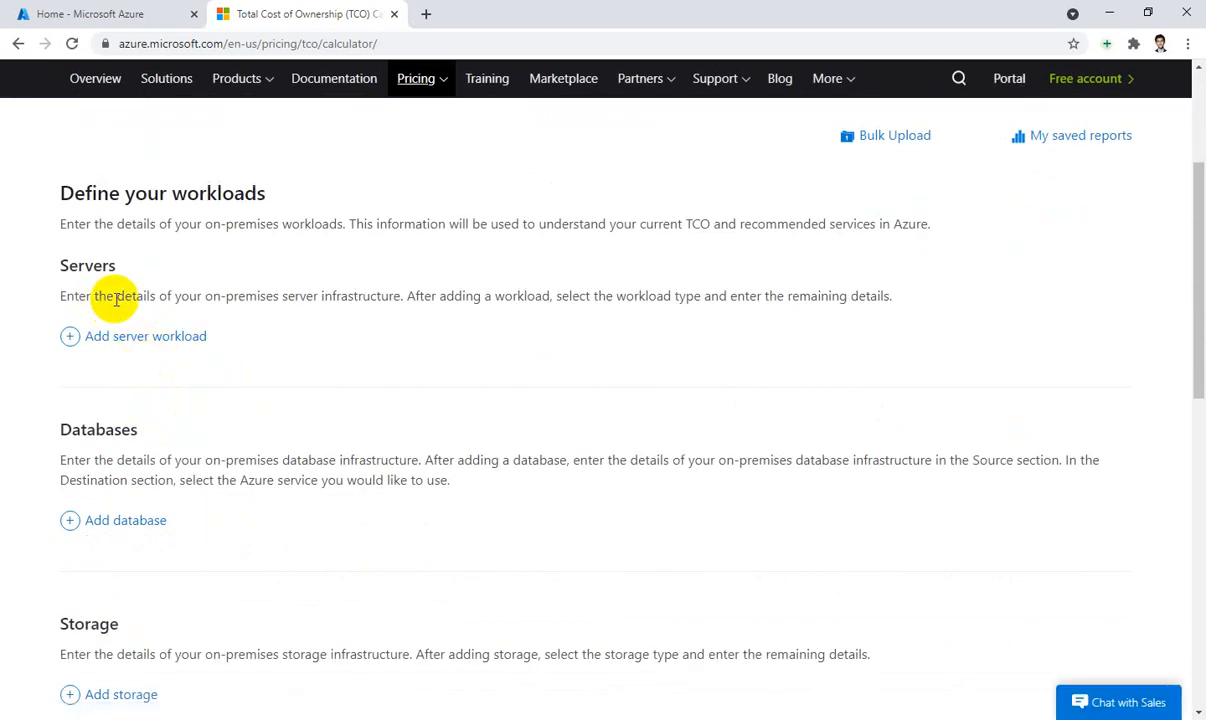
{"action": "scroll", "coordinate": [113, 301], "scroll_direction": "up", "scroll_amount": 2}
{"action": "left_click_drag", "start_coordinate": [59, 385], "coordinate": [118, 395]}
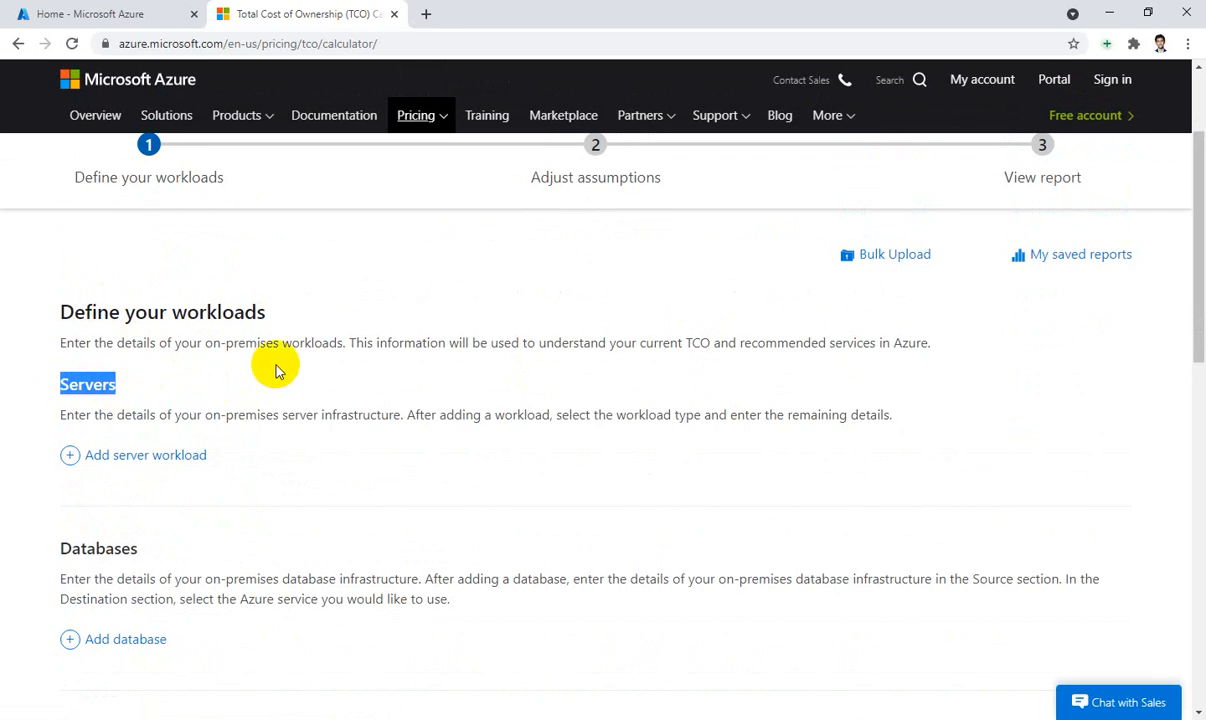
{"action": "scroll", "coordinate": [275, 365], "scroll_direction": "down", "scroll_amount": 2}
{"action": "left_click", "coordinate": [69, 338]}
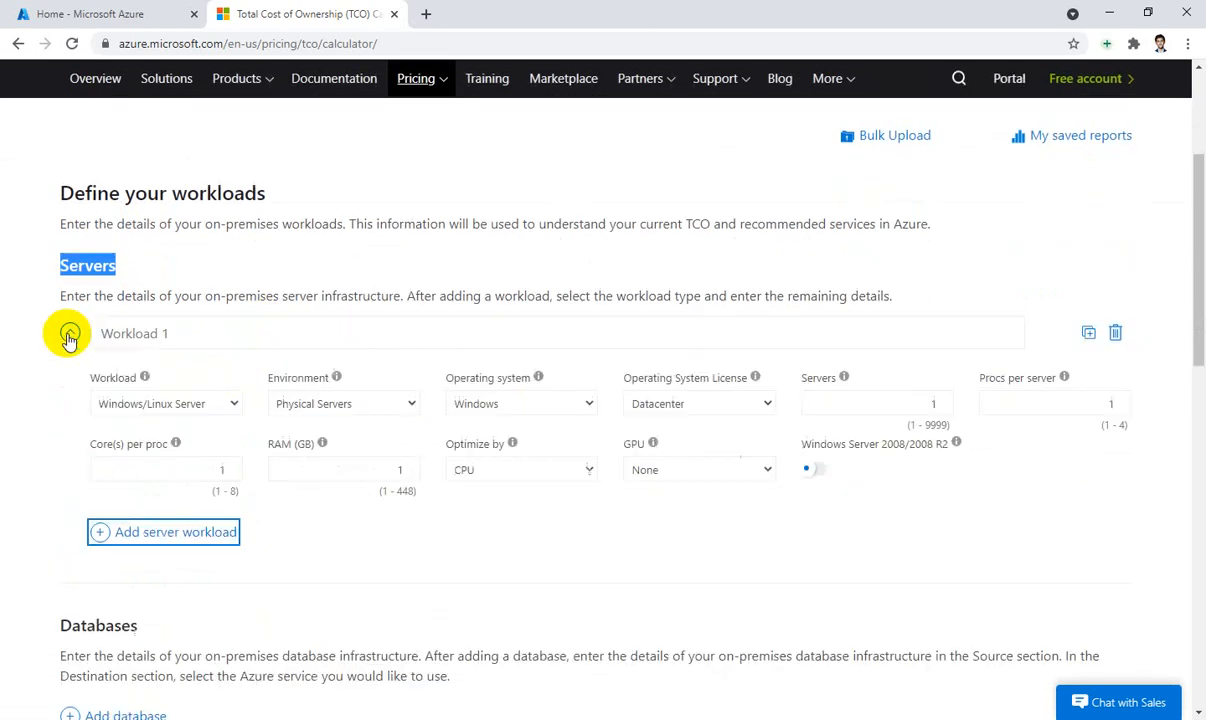
- Choose Windows/Linux Server as the type of Workload 1 and set its environment to Virtual Machines
{"action": "scroll", "coordinate": [195, 400], "scroll_direction": "down", "scroll_amount": 1}
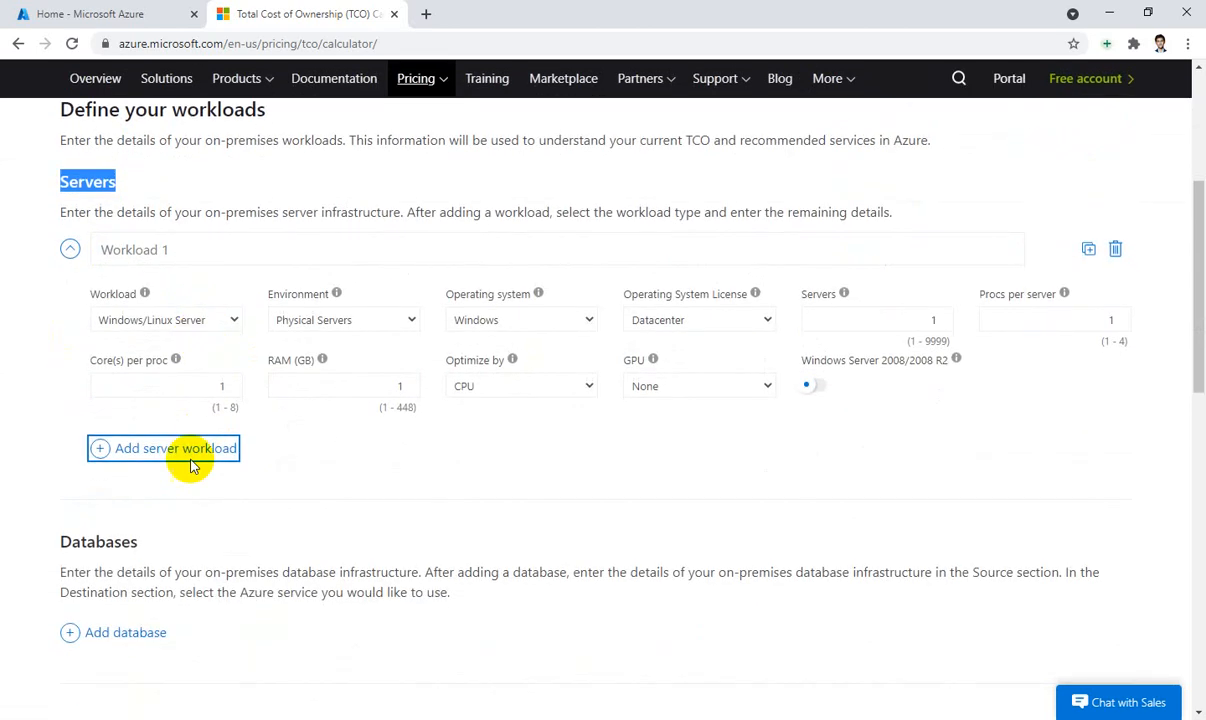
{"action": "left_click", "coordinate": [200, 325]}
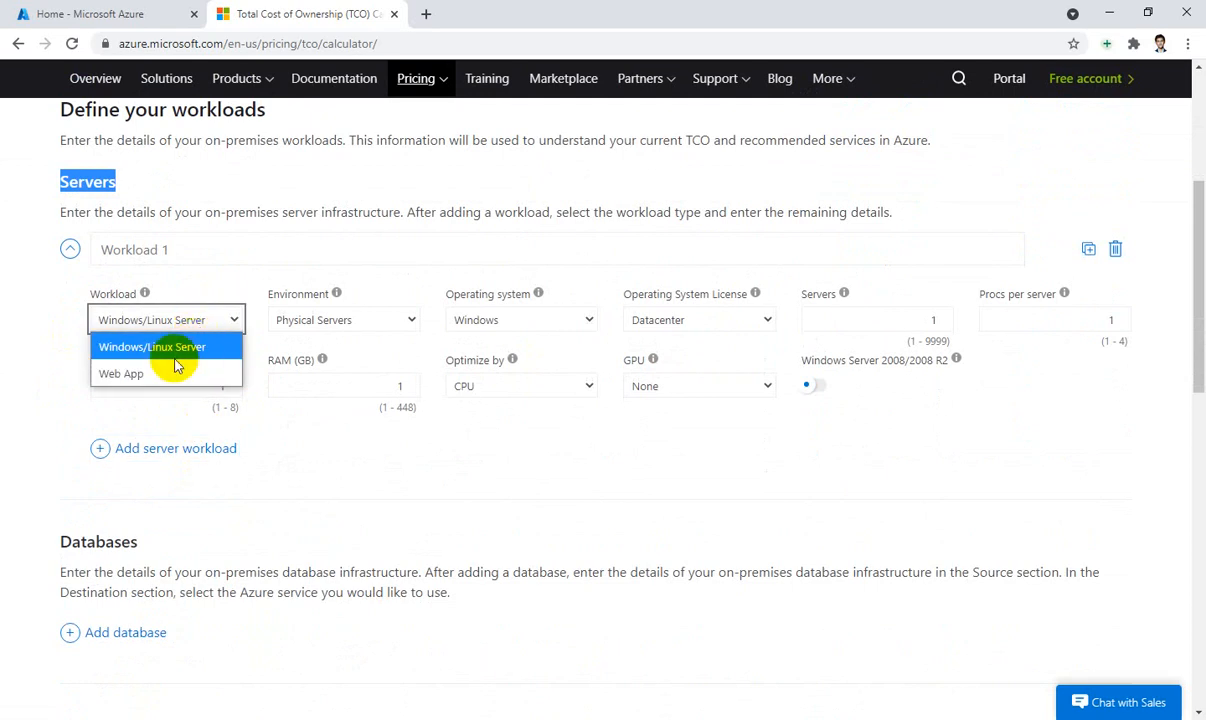
{"action": "left_click", "coordinate": [178, 352]}
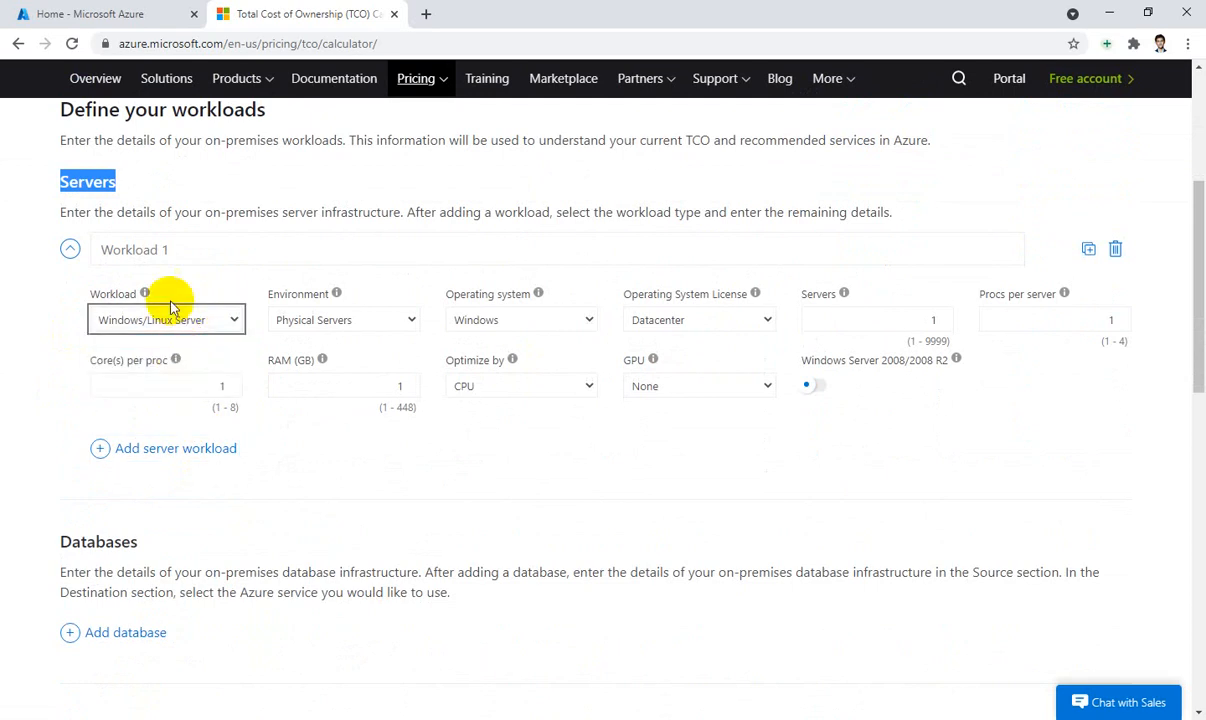
{"action": "left_click", "coordinate": [363, 324]}
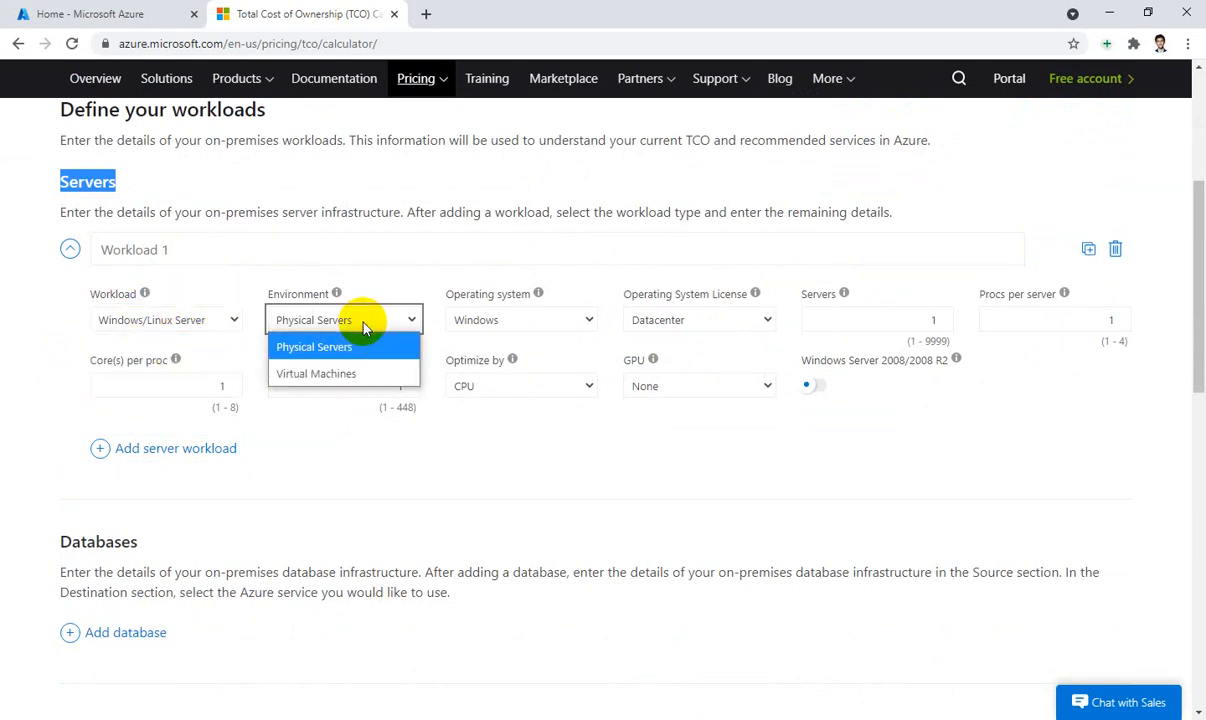
{"action": "left_click", "coordinate": [348, 374]}
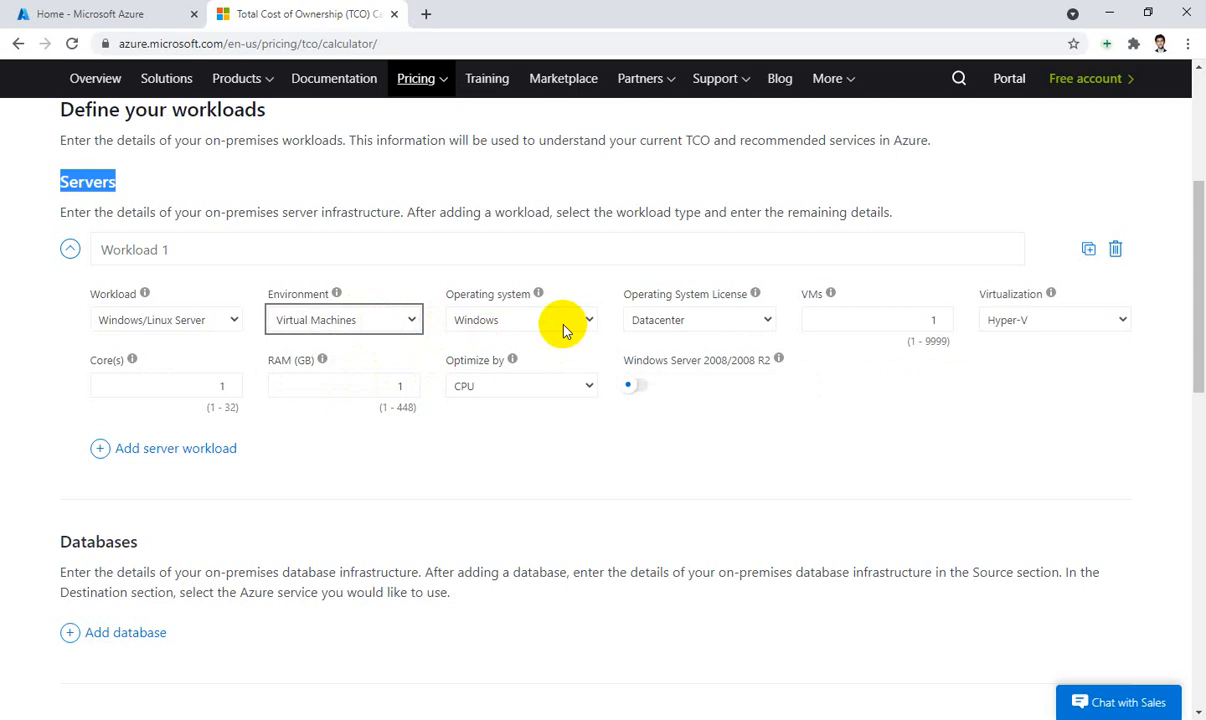
- Choose Datacenter as Workload 1's operating system license and Hyper-V as its virtualization
{"action": "left_click", "coordinate": [738, 328]}
{"action": "left_click", "coordinate": [724, 345]}
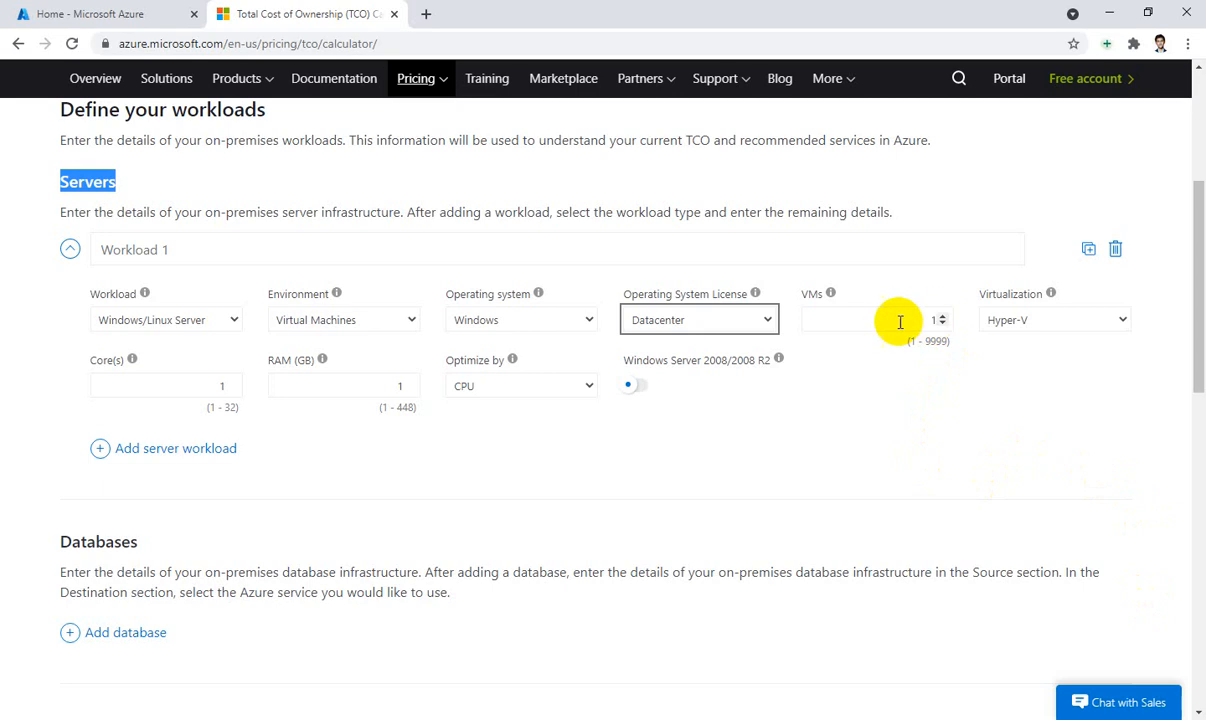
{"action": "left_click", "coordinate": [1037, 331]}
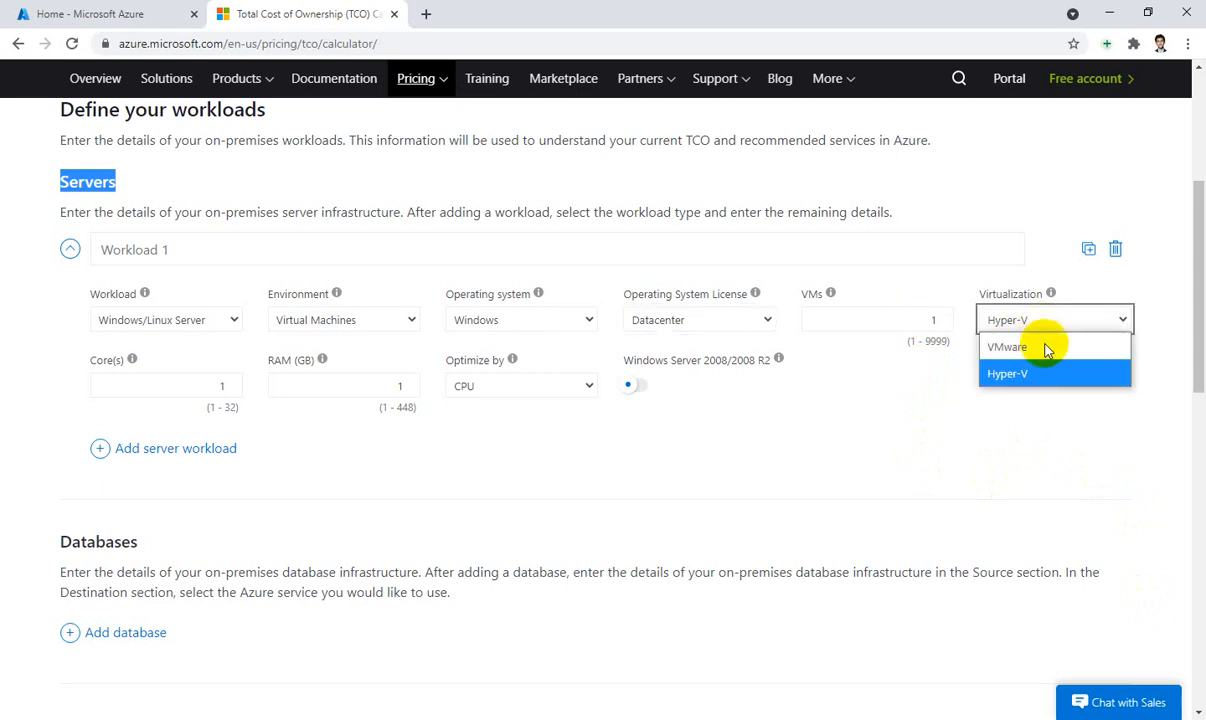
{"action": "left_click", "coordinate": [1044, 375]}
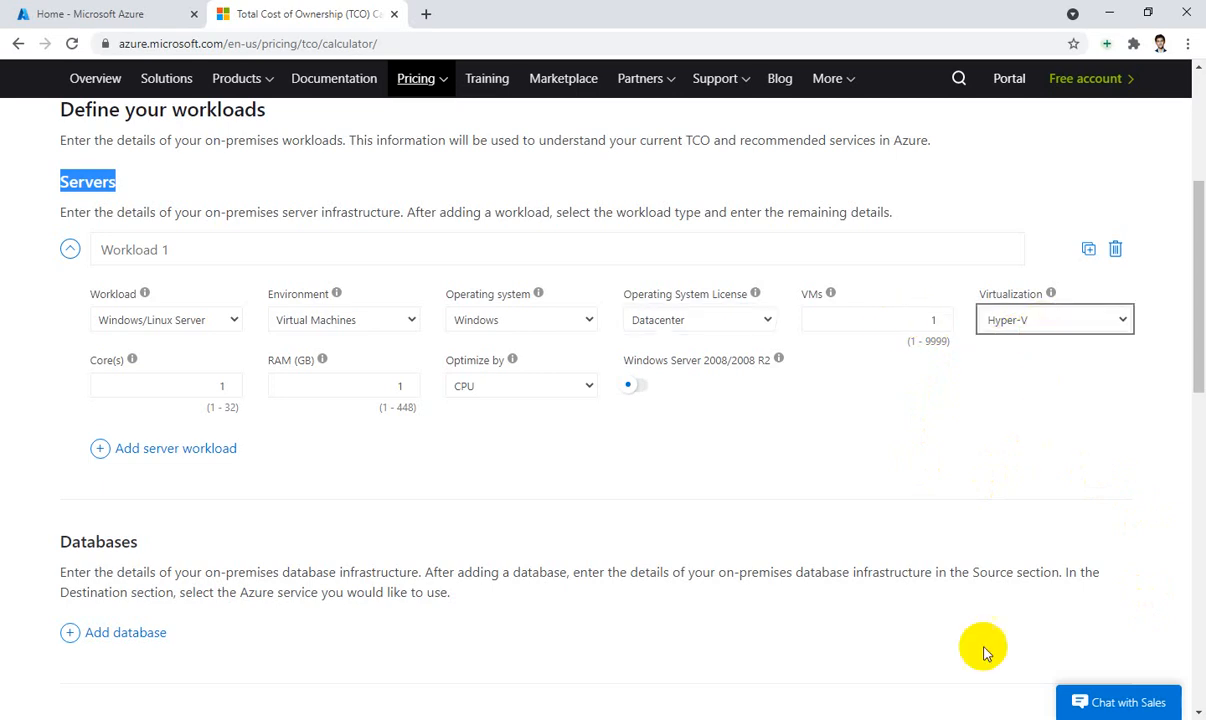
- Set Workload 1 to 8 cores and 16 GB of RAM, optimized by CPU
{"action": "left_click", "coordinate": [230, 389]}
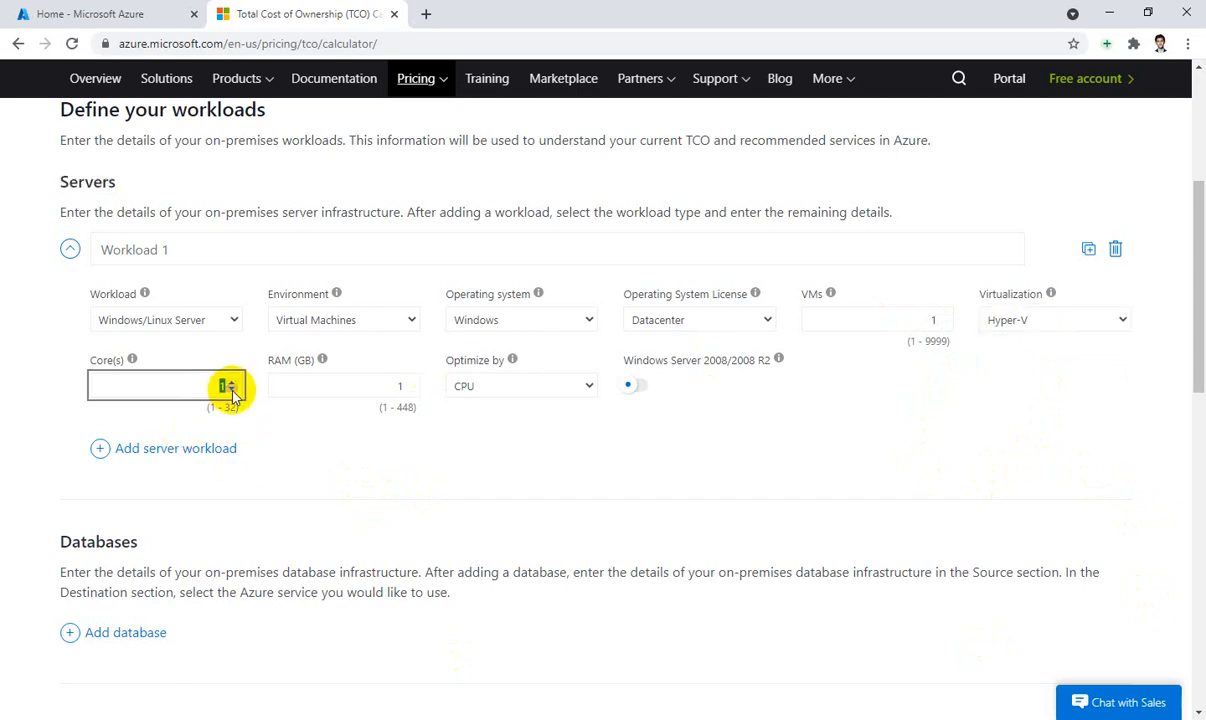
{"action": "type", "text": "8"}
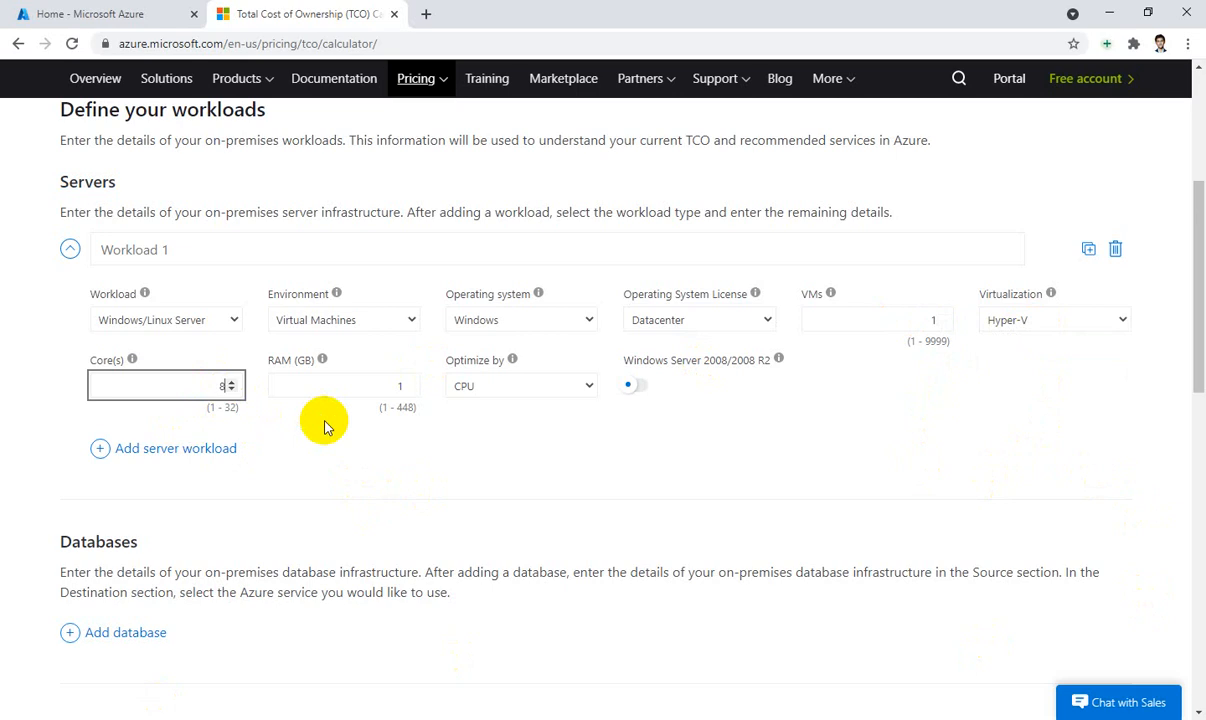
{"action": "left_click", "coordinate": [334, 430]}
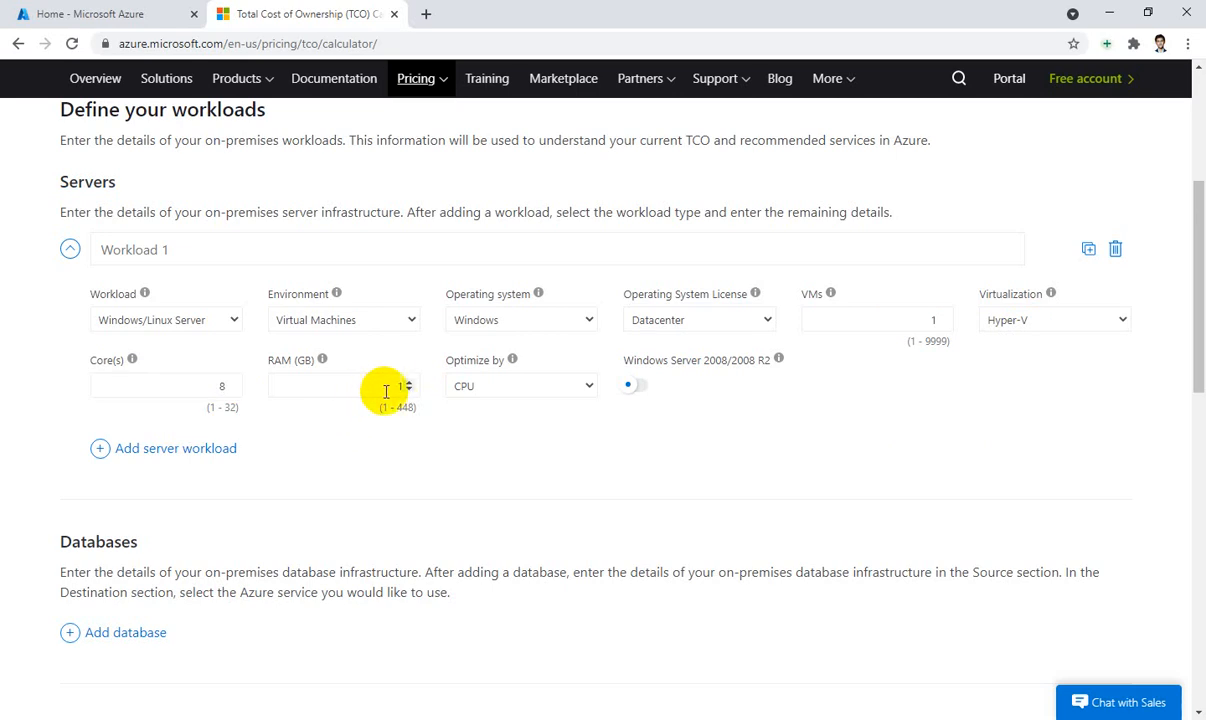
{"action": "left_click", "coordinate": [400, 389]}
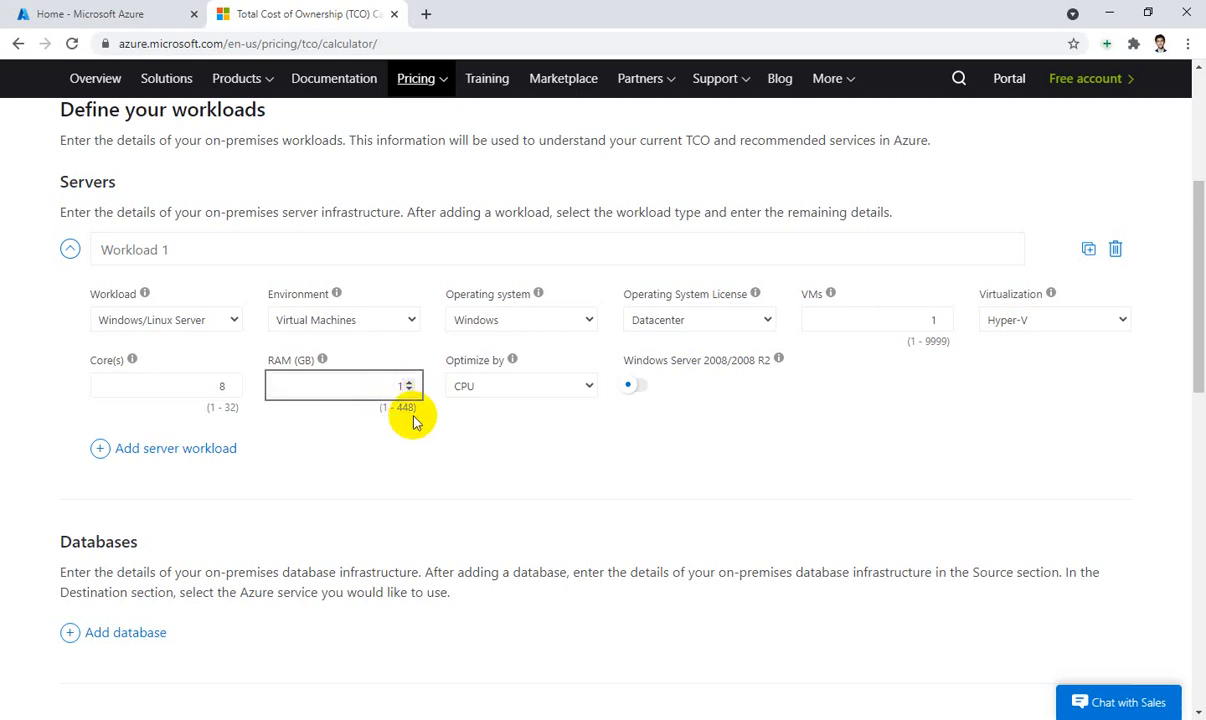
{"action": "type", "text": "6"}
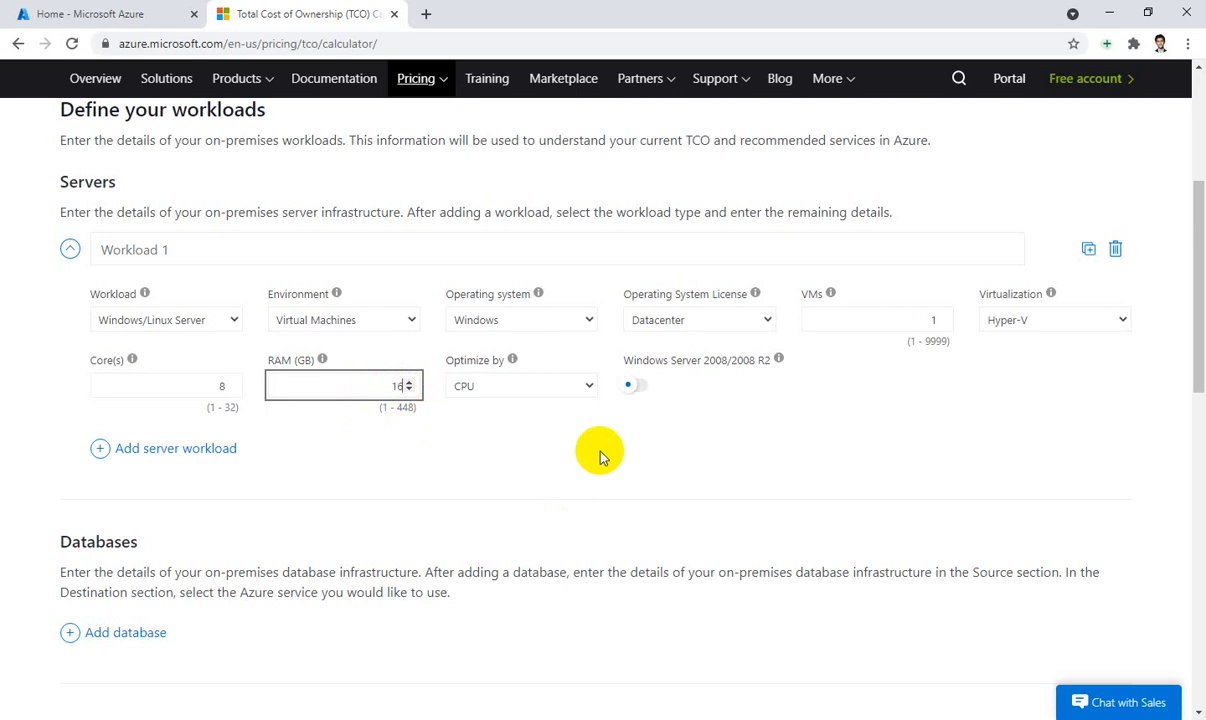
{"action": "left_click", "coordinate": [601, 456]}
{"action": "left_click", "coordinate": [546, 386]}
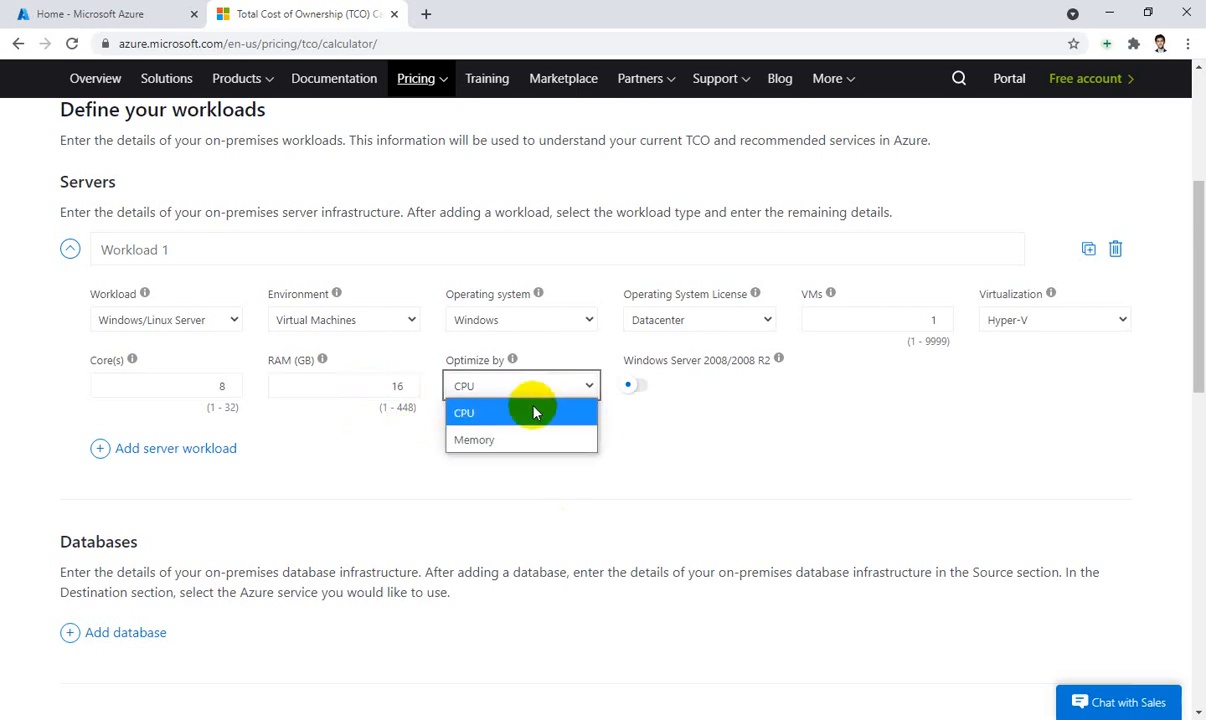
{"action": "left_click", "coordinate": [533, 412]}
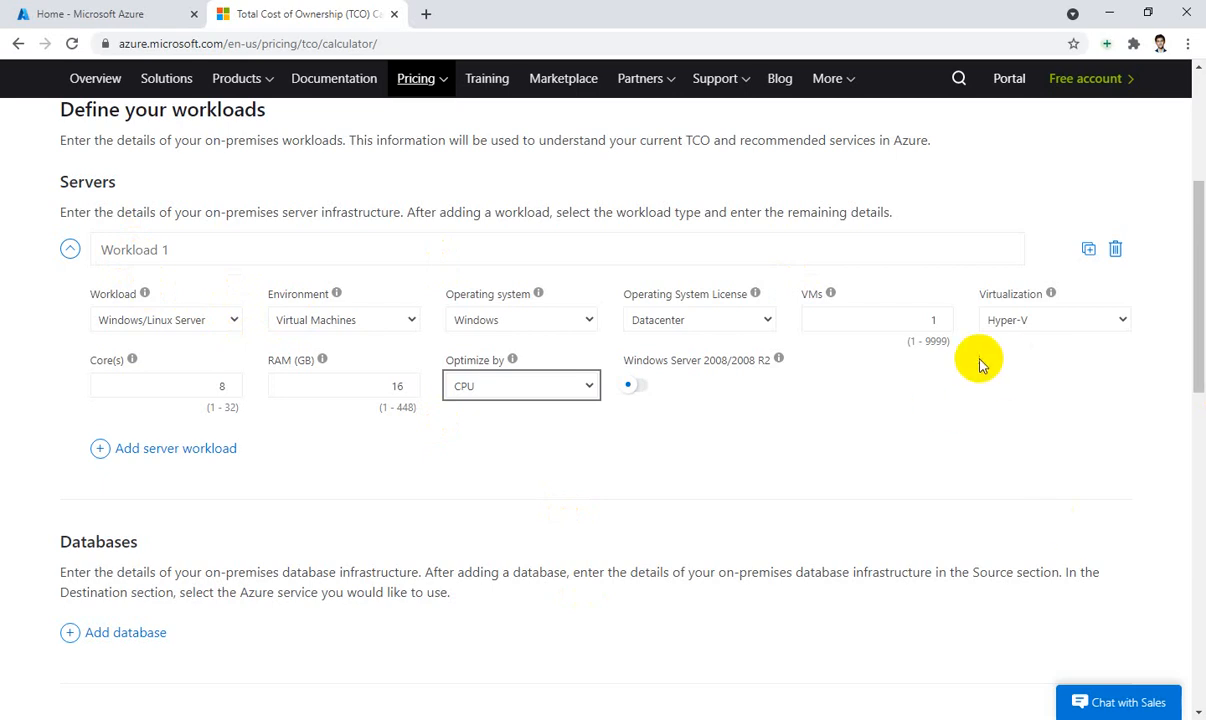
- Add a database in the Databases section and choose Microsoft SQL Server as its source database
{"action": "scroll", "coordinate": [120, 565], "scroll_direction": "down", "scroll_amount": 1}
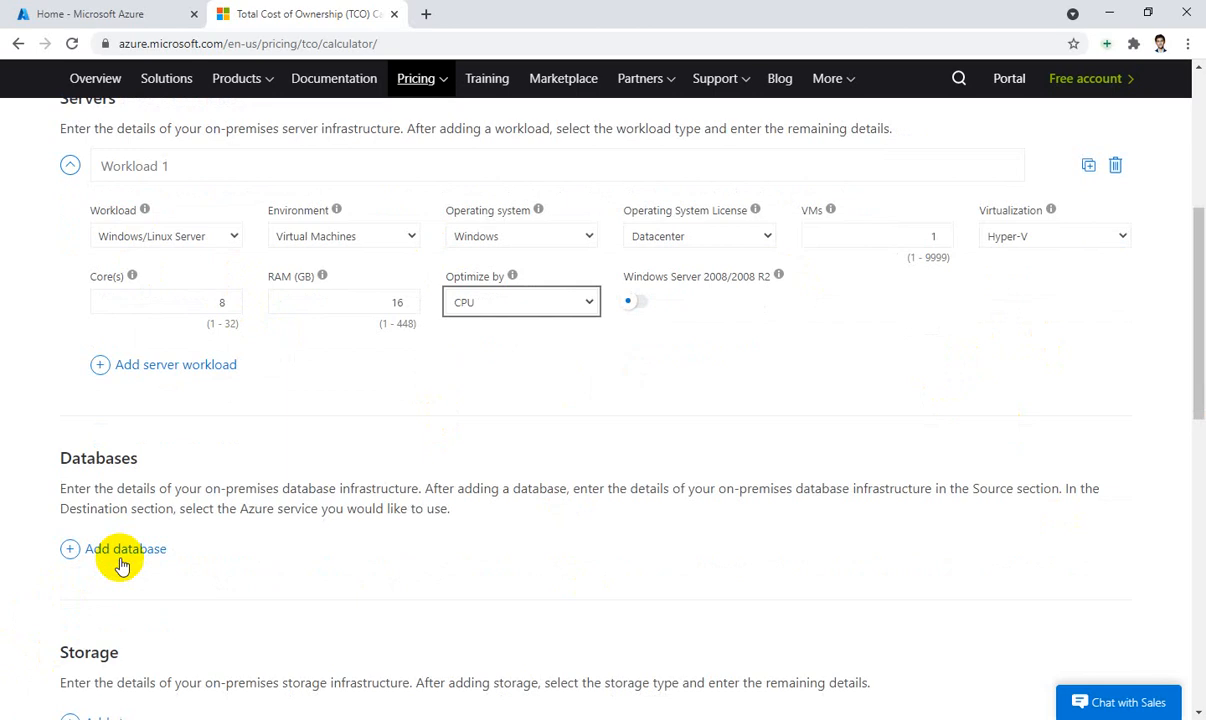
{"action": "left_click", "coordinate": [62, 547]}
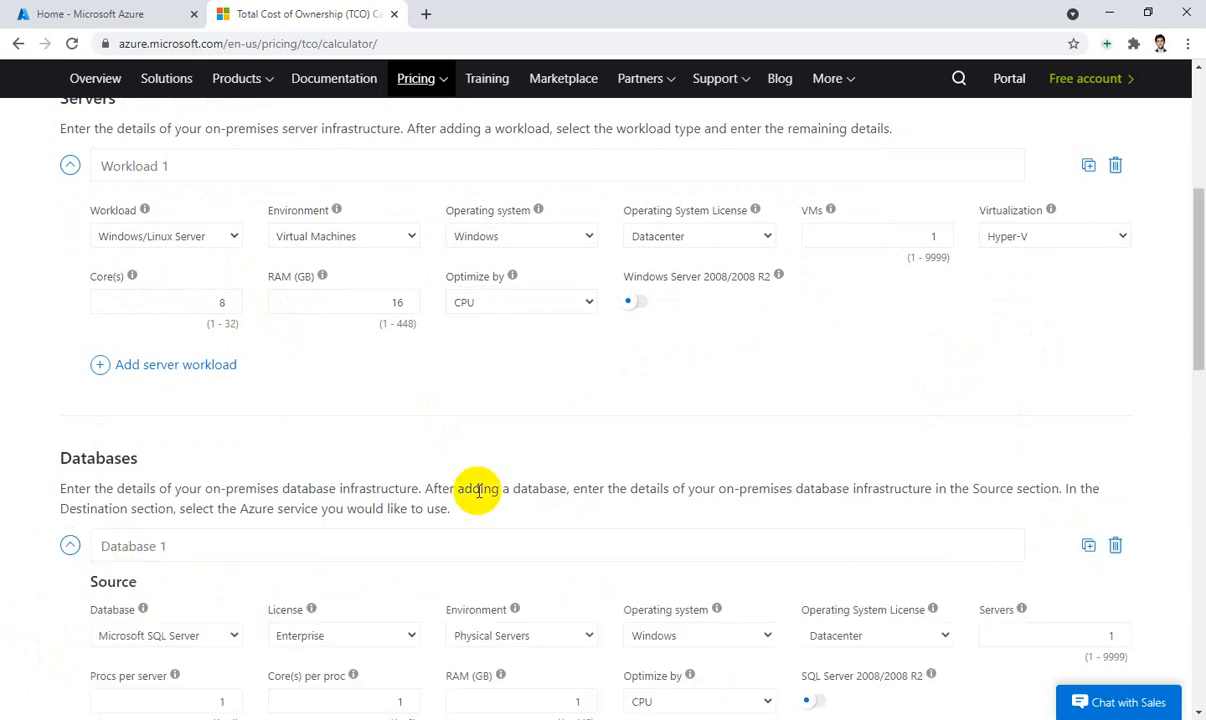
{"action": "scroll", "coordinate": [474, 487], "scroll_direction": "down", "scroll_amount": 3}
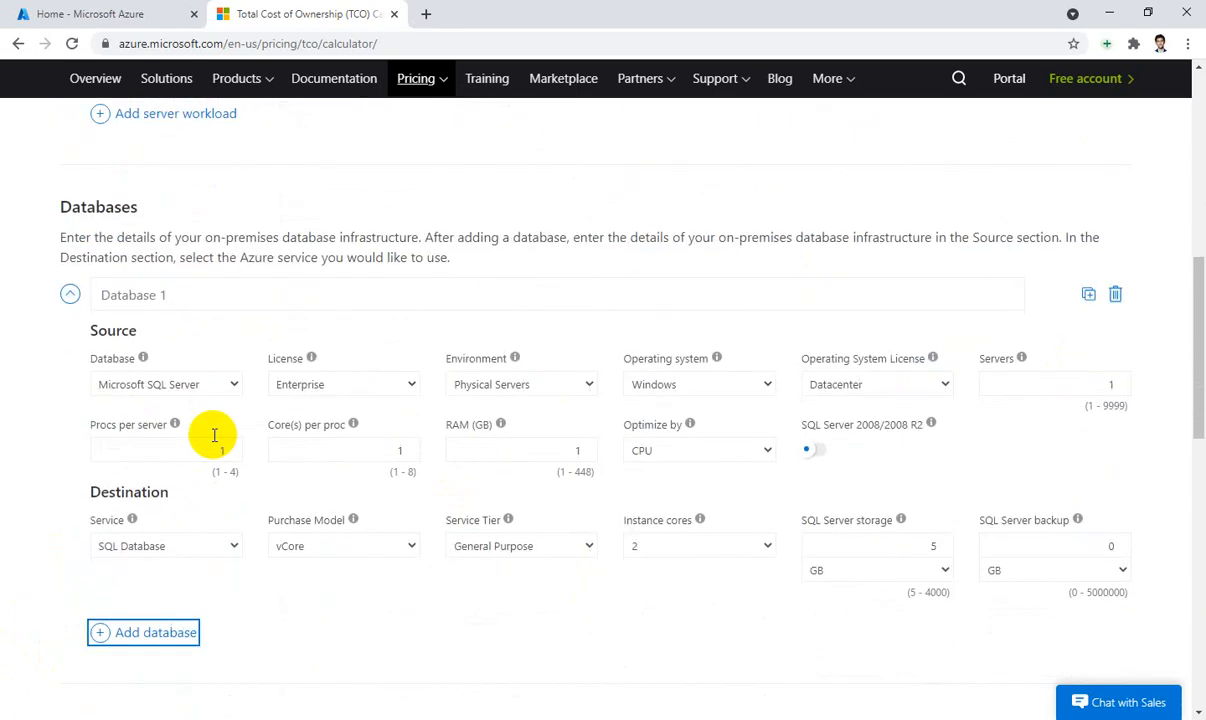
{"action": "left_click", "coordinate": [232, 386]}
{"action": "left_click", "coordinate": [181, 421]}
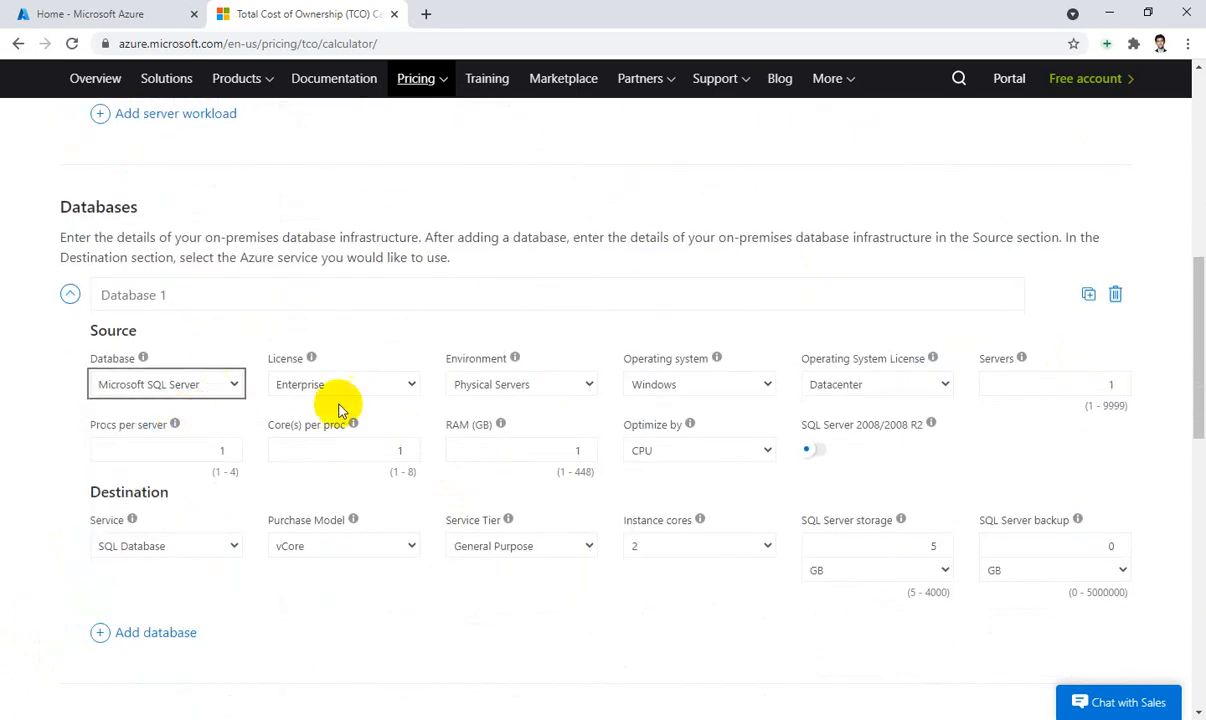
- Set Database 1's source environment to Virtual Machines, with an Enterprise license and Windows as the operating system
{"action": "left_click", "coordinate": [564, 385]}
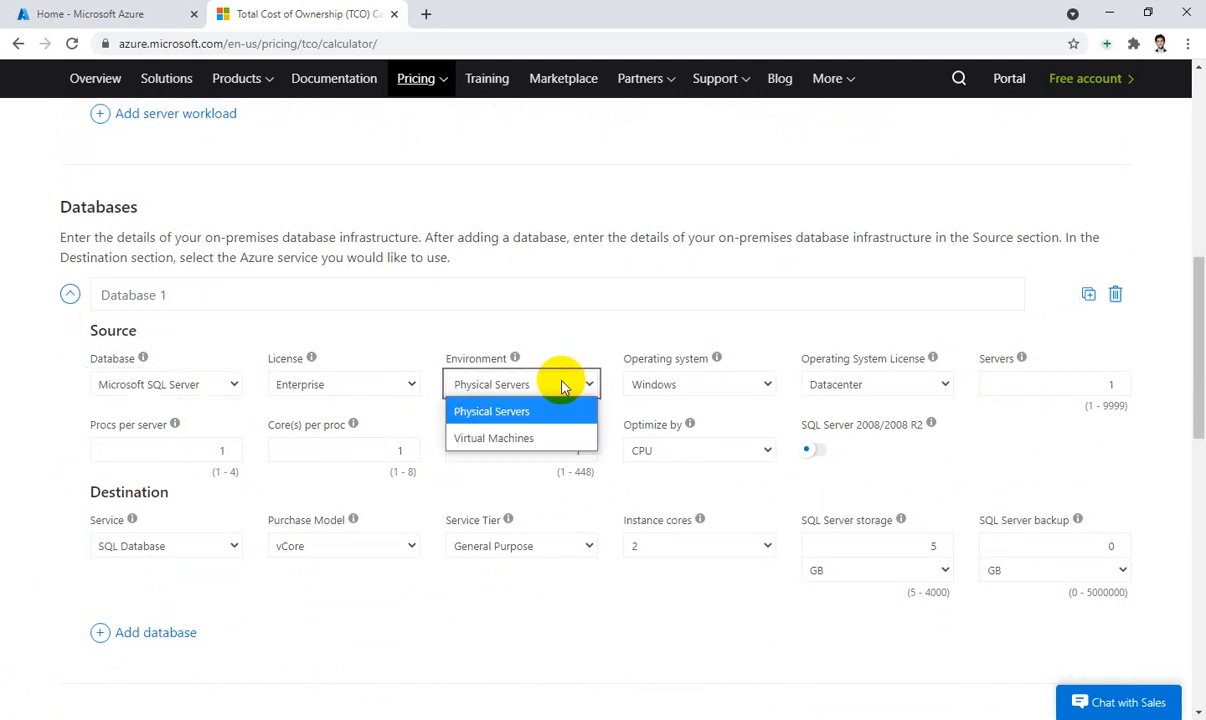
{"action": "left_click", "coordinate": [532, 440]}
{"action": "left_click", "coordinate": [381, 390]}
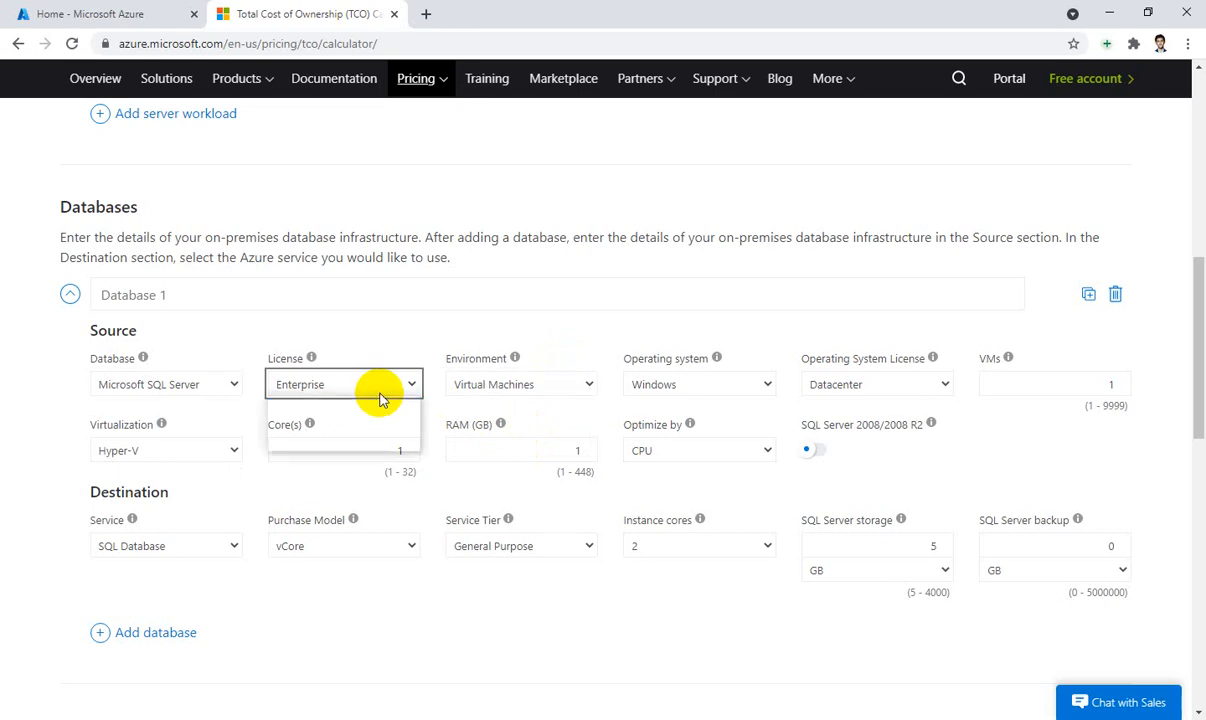
{"action": "left_click", "coordinate": [380, 420]}
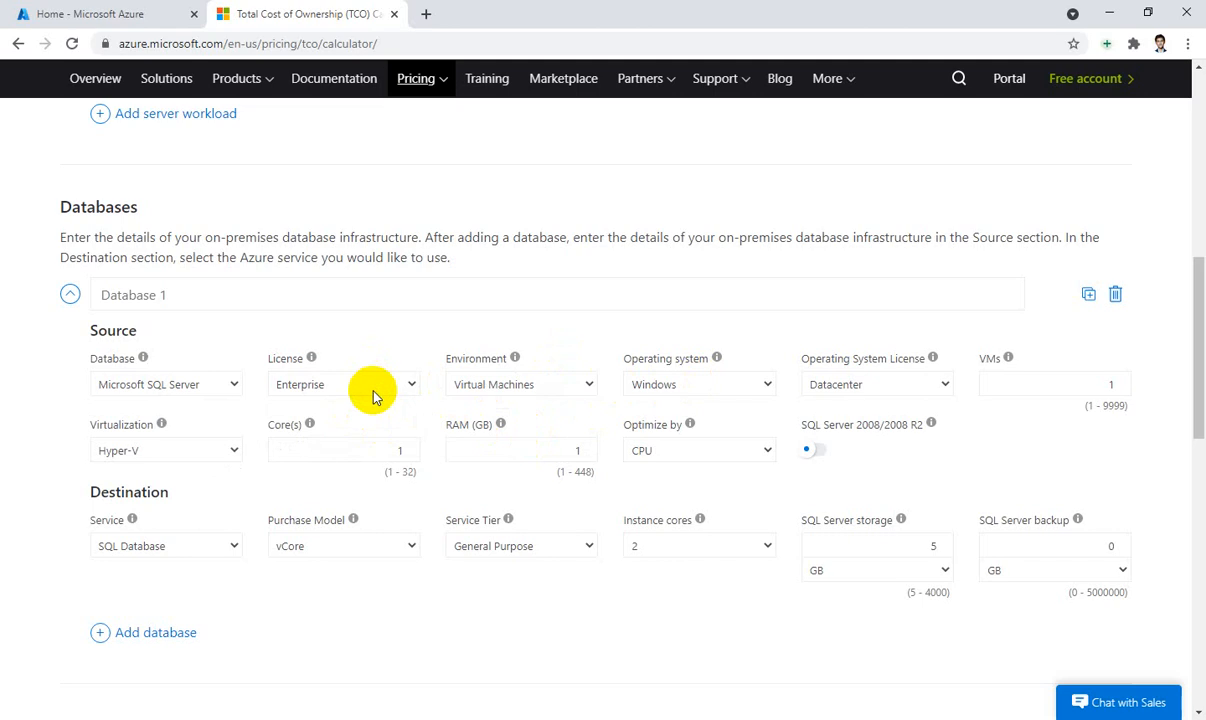
{"action": "left_click", "coordinate": [721, 386]}
{"action": "left_click", "coordinate": [712, 412]}
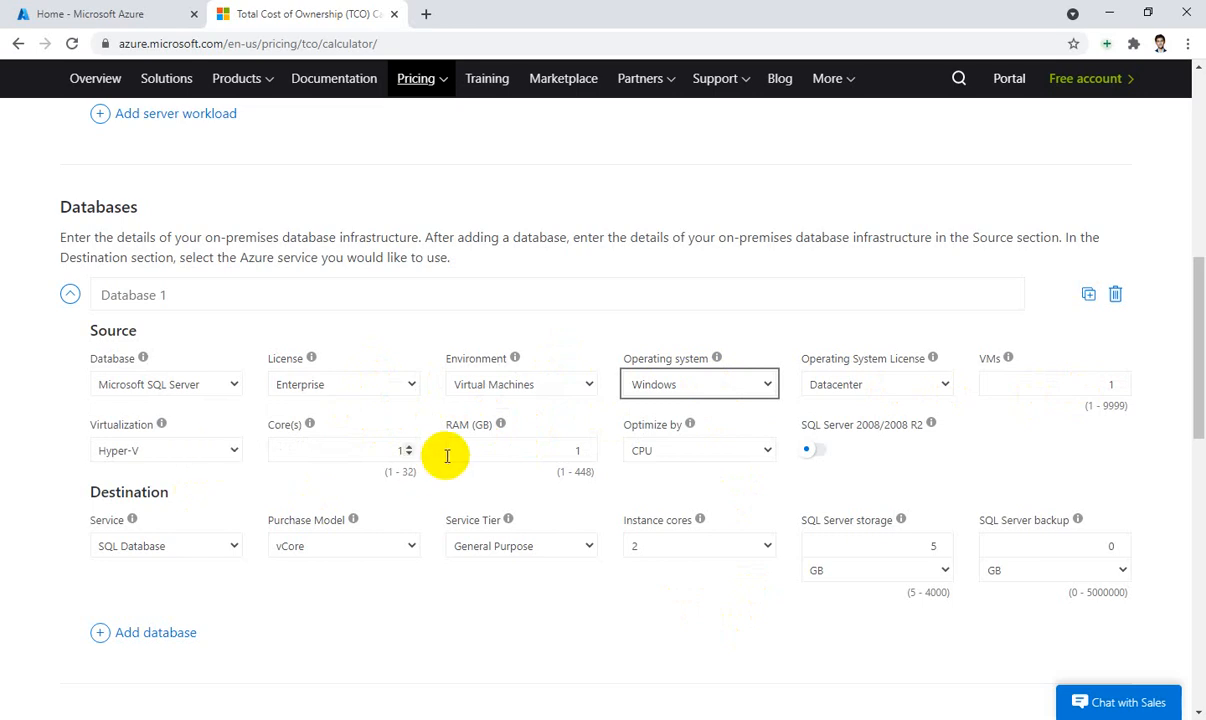
- Set Database 1's source to 8 cores and 16 GB of RAM
{"action": "double_click", "coordinate": [402, 451]}
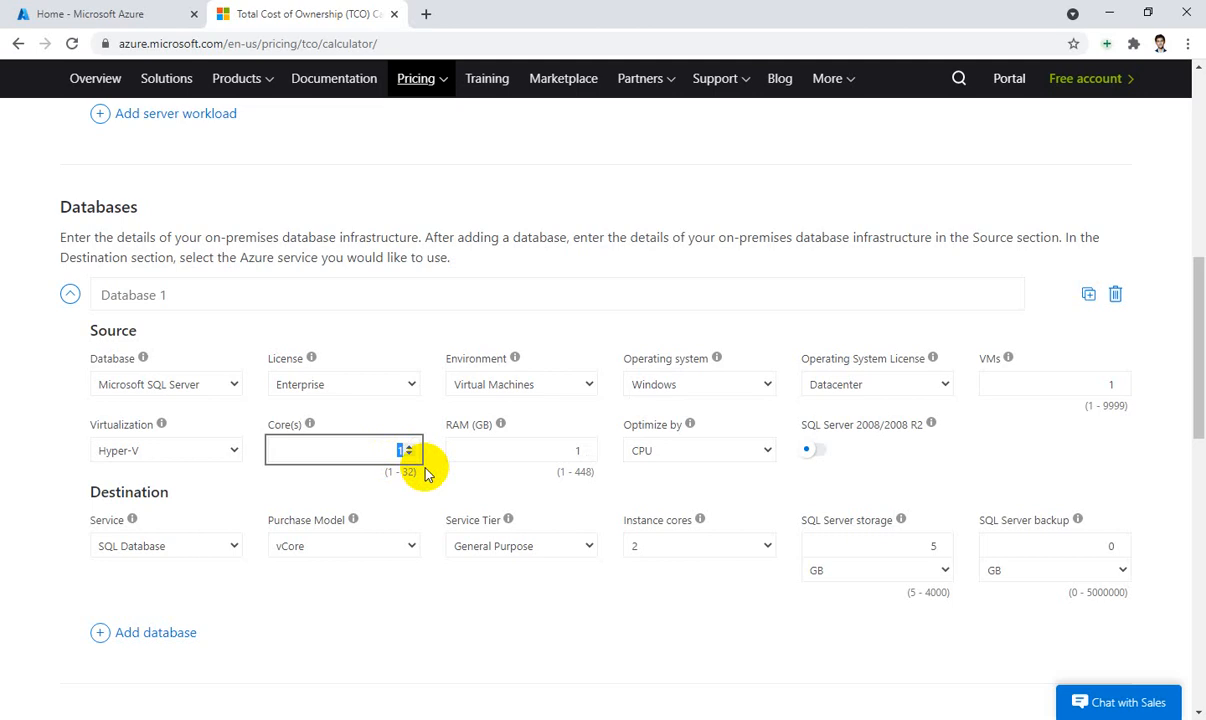
{"action": "type", "text": "8"}
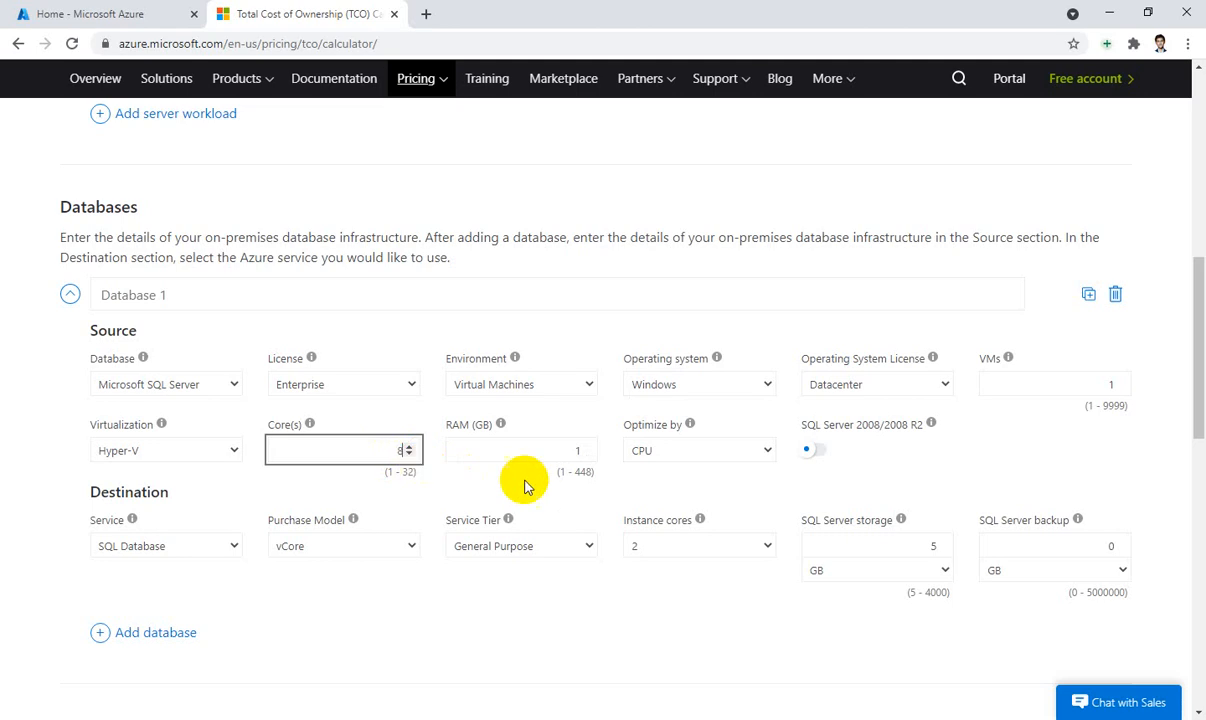
{"action": "left_click", "coordinate": [583, 451]}
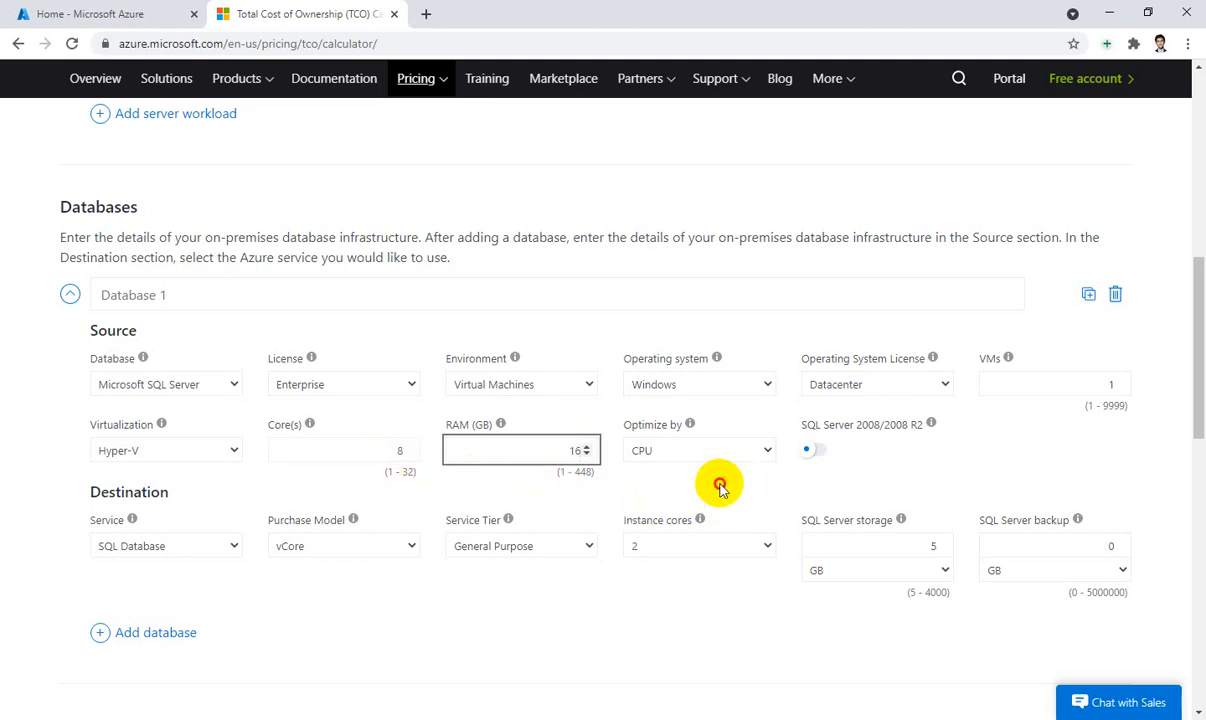
- Add a storage entry in the Storage section and choose Local Disk/SAN as its storage type
{"action": "scroll", "coordinate": [355, 547], "scroll_direction": "down", "scroll_amount": 2}
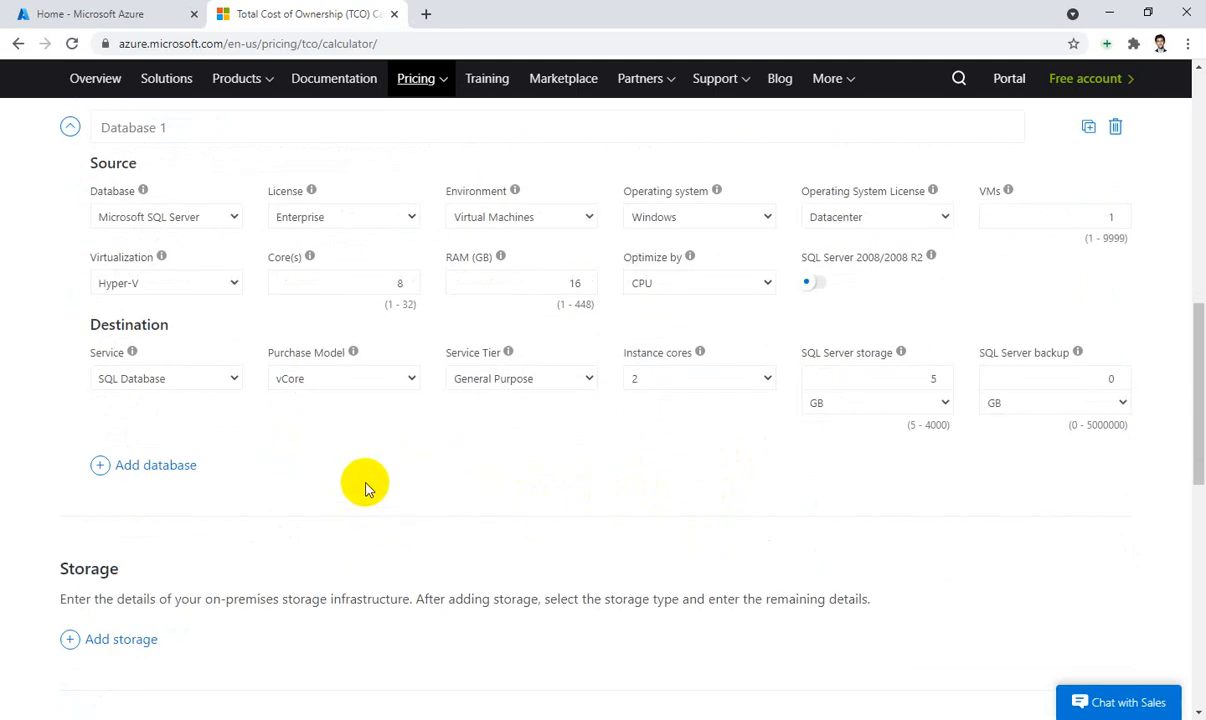
{"action": "scroll", "coordinate": [366, 487], "scroll_direction": "down", "scroll_amount": 4}
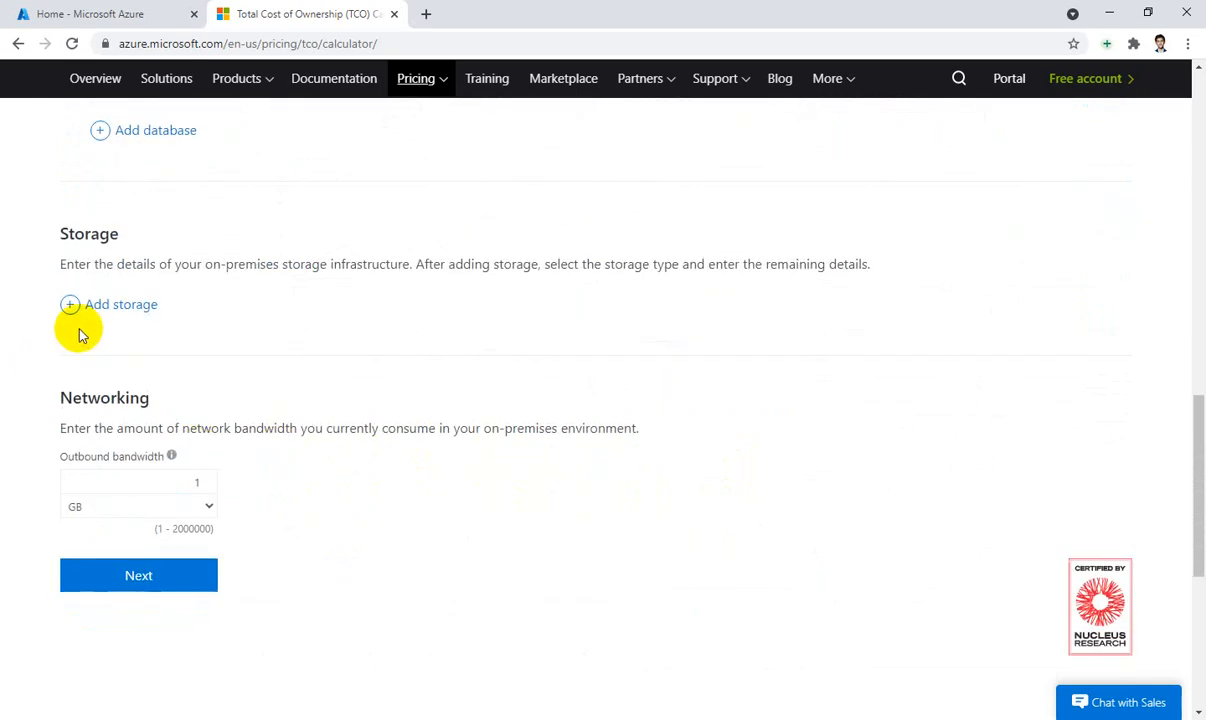
{"action": "scroll", "coordinate": [148, 358], "scroll_direction": "up", "scroll_amount": 5}
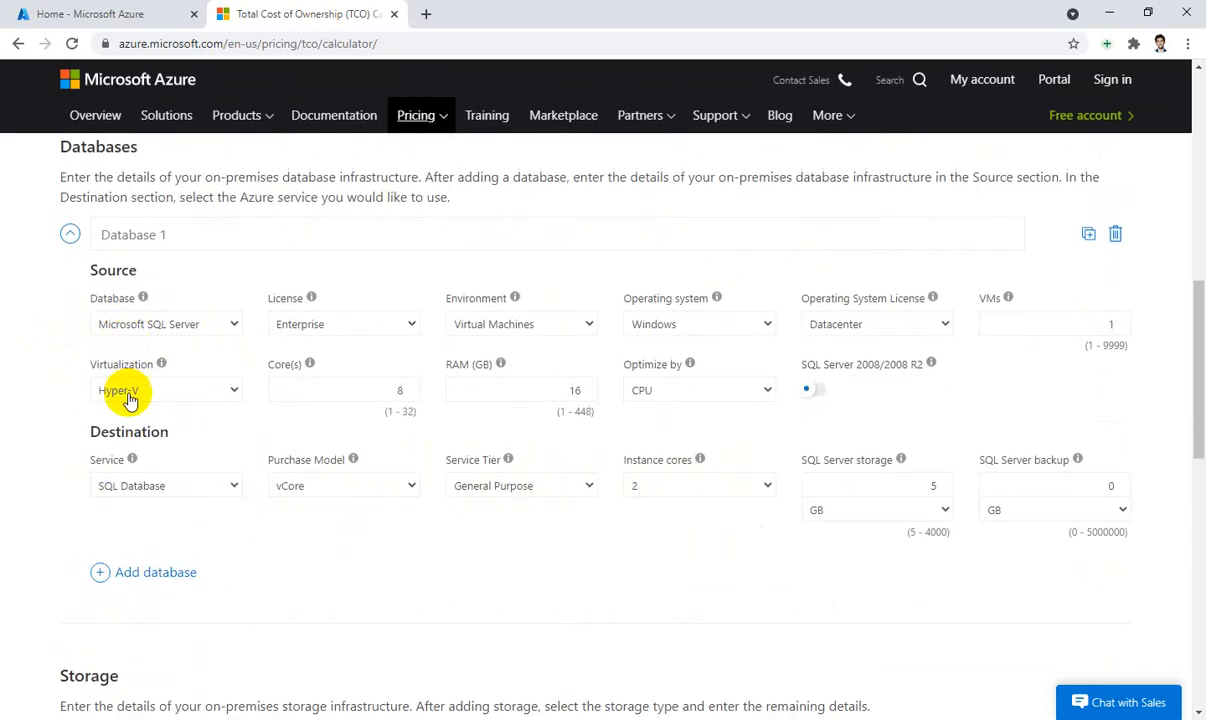
{"action": "scroll", "coordinate": [125, 385], "scroll_direction": "down", "scroll_amount": 5}
{"action": "left_click", "coordinate": [97, 221]}
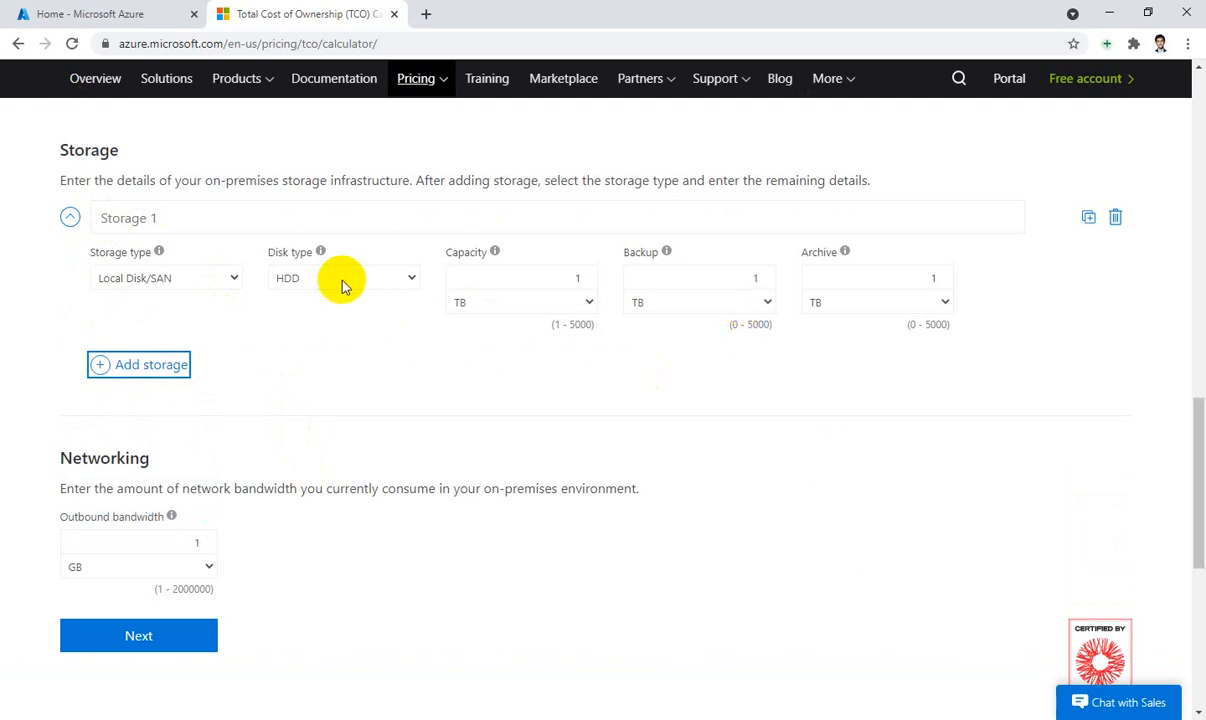
{"action": "left_click", "coordinate": [236, 280]}
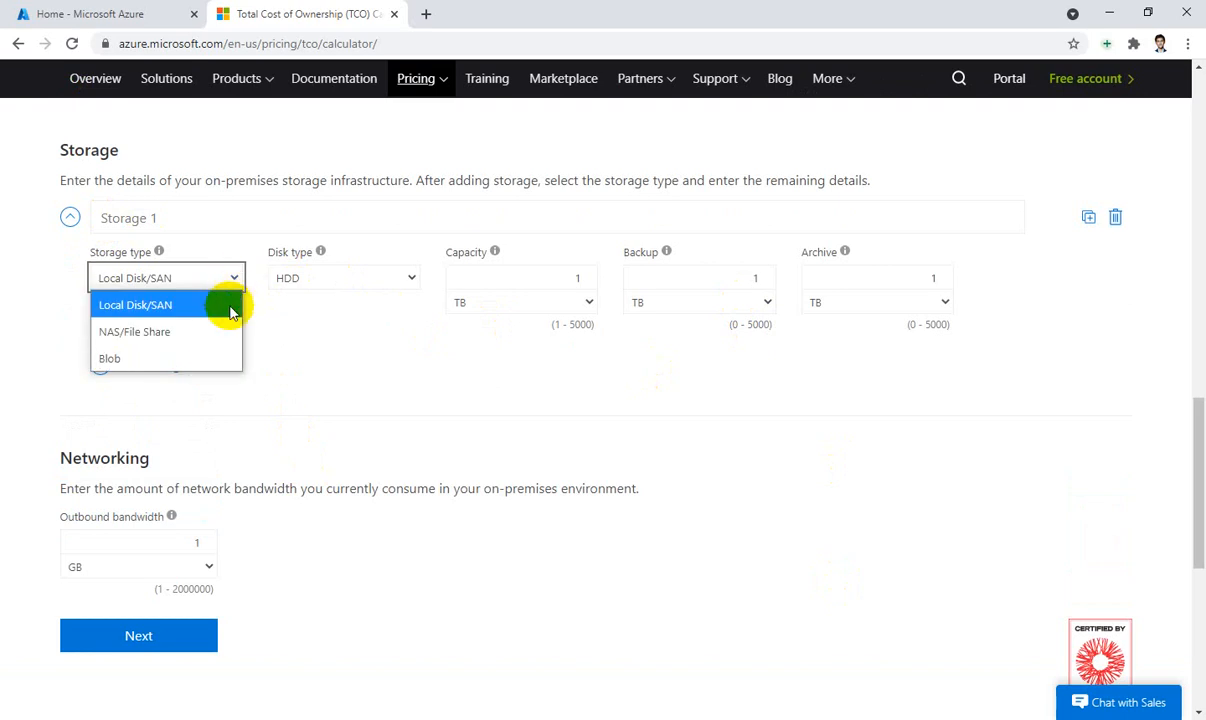
{"action": "left_click", "coordinate": [224, 306]}
- Try Blob as Storage 1's storage type and switch it back to Local Disk/SAN
{"action": "left_click", "coordinate": [230, 280]}
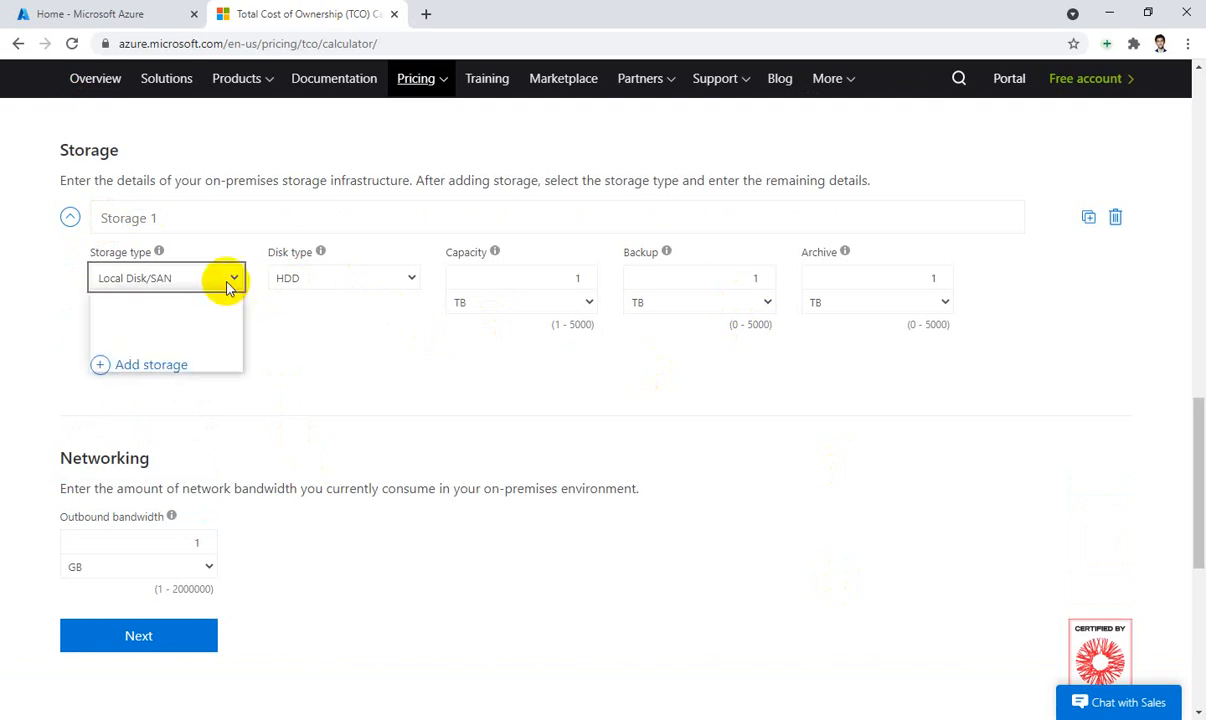
{"action": "left_click", "coordinate": [208, 358]}
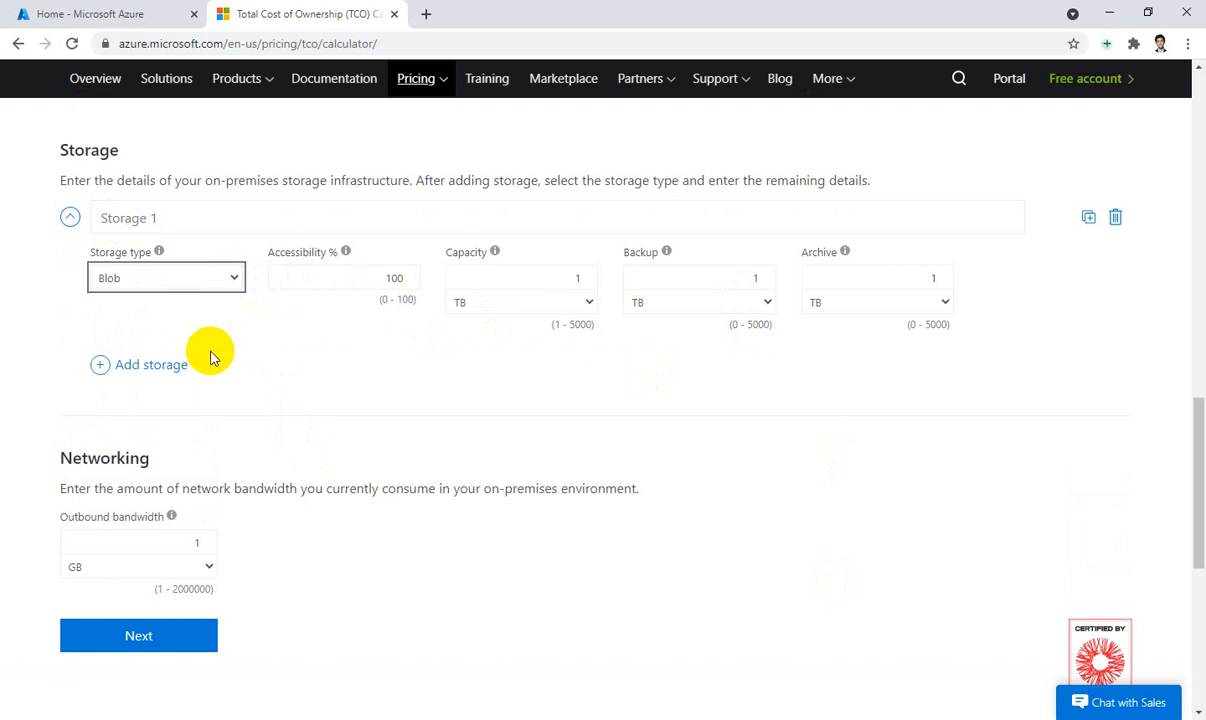
{"action": "left_click", "coordinate": [212, 279]}
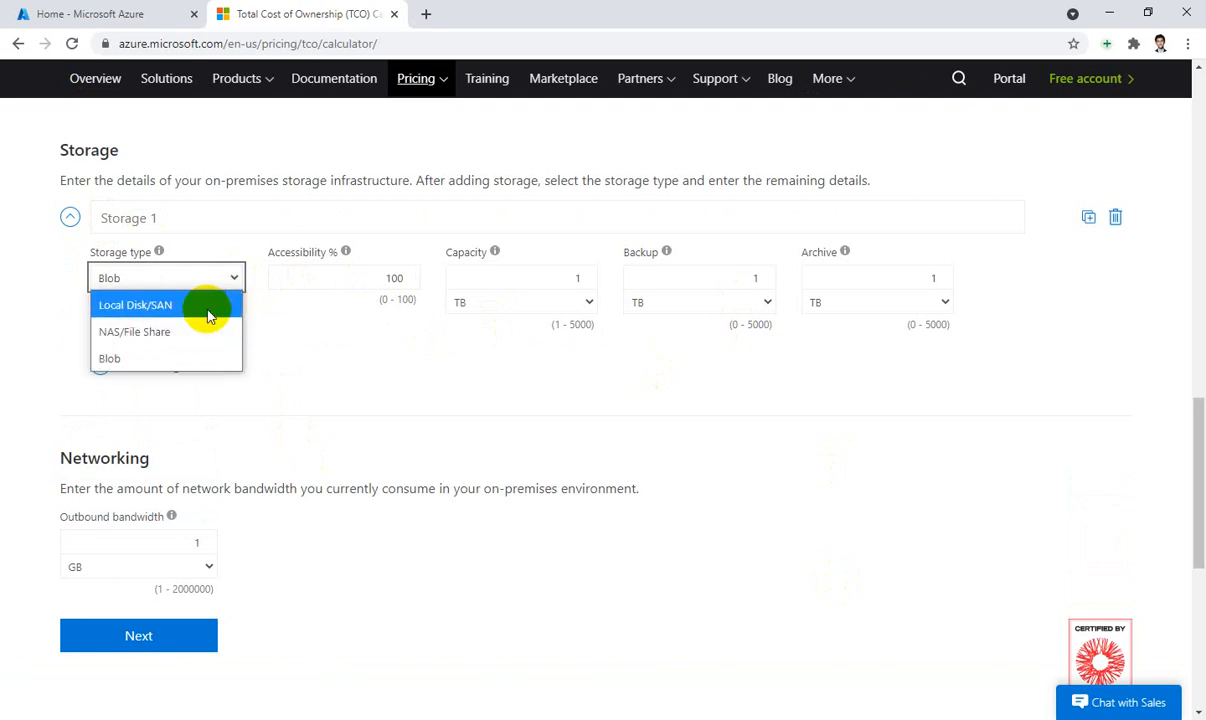
{"action": "left_click", "coordinate": [208, 316]}
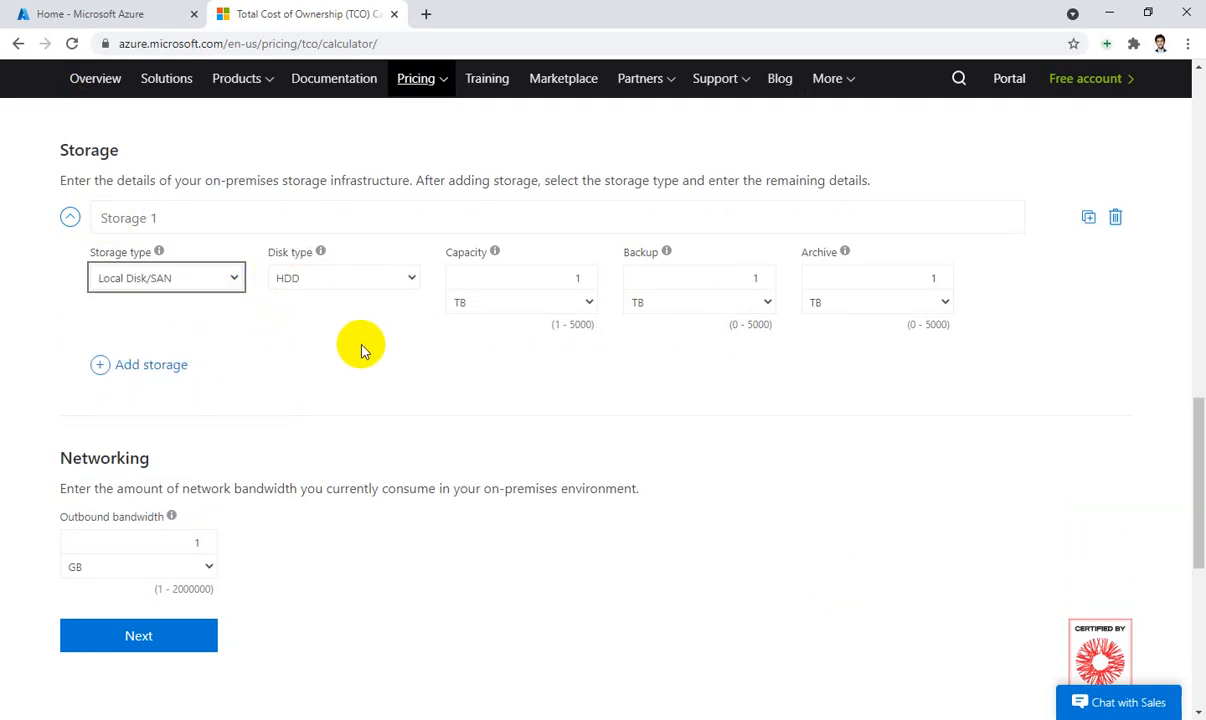
- Set Storage 1's capacity to 60 TB and its backup to 120 TB
{"action": "double_click", "coordinate": [560, 277]}
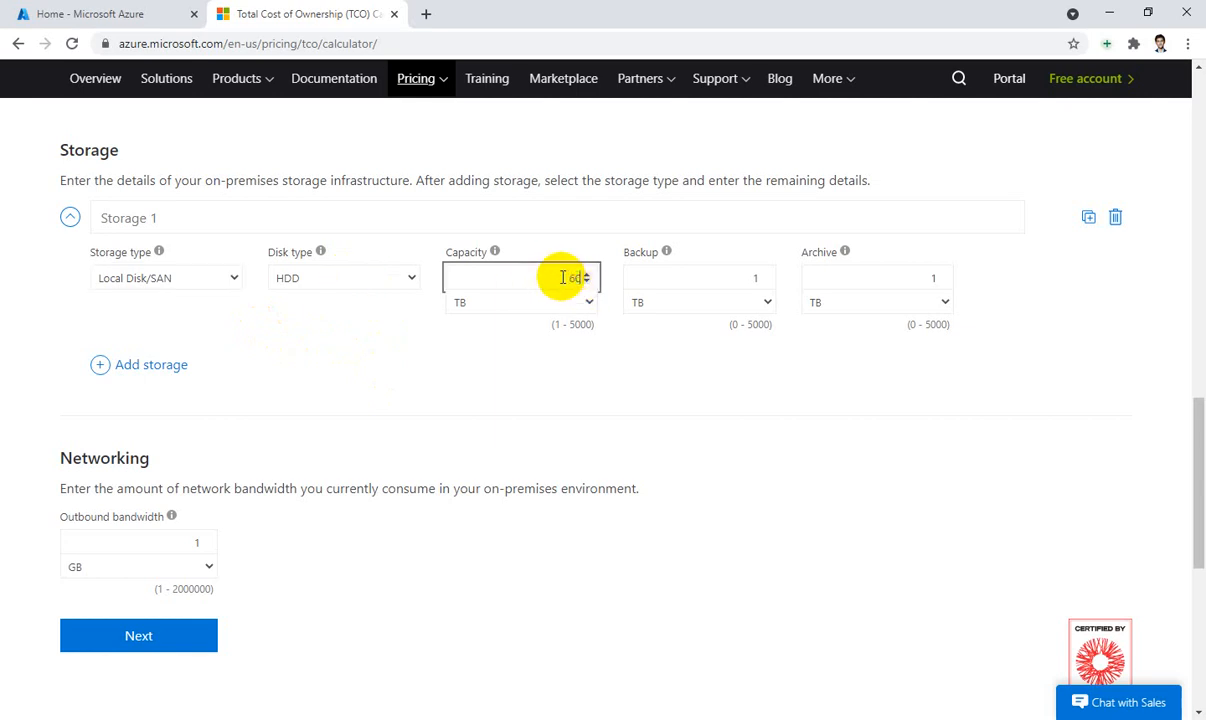
{"action": "double_click", "coordinate": [760, 277]}
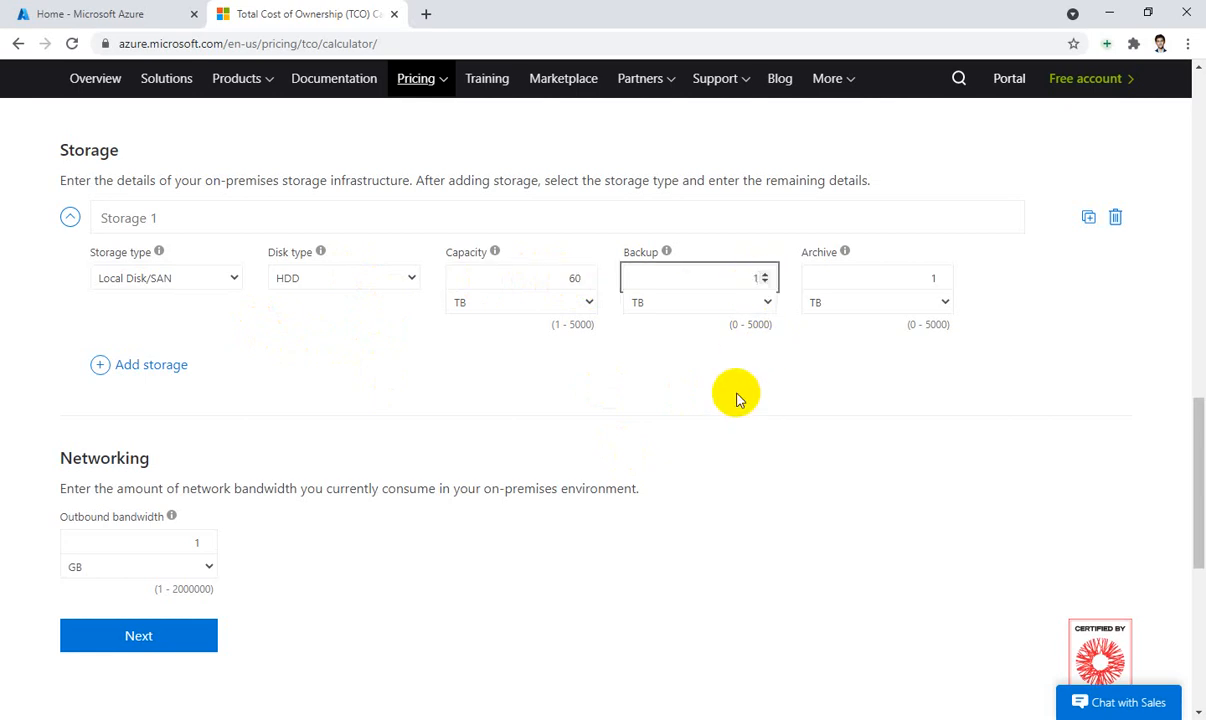
{"action": "type", "text": "120"}
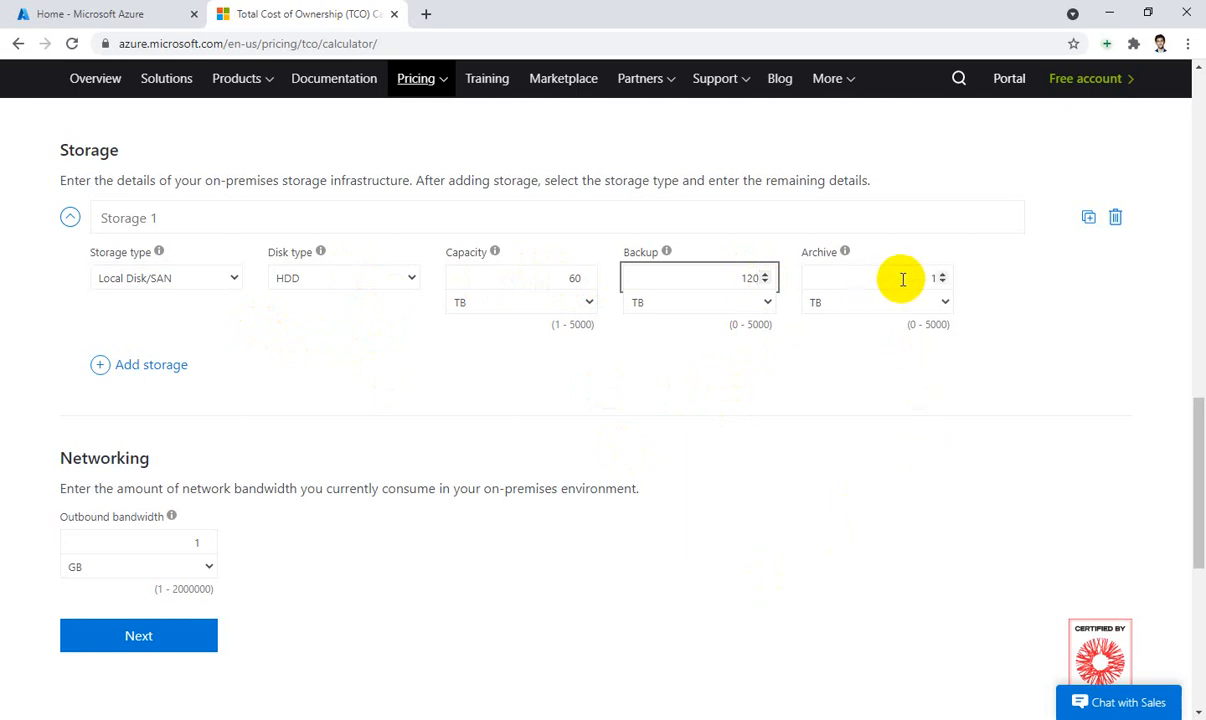
{"action": "left_click", "coordinate": [940, 273]}
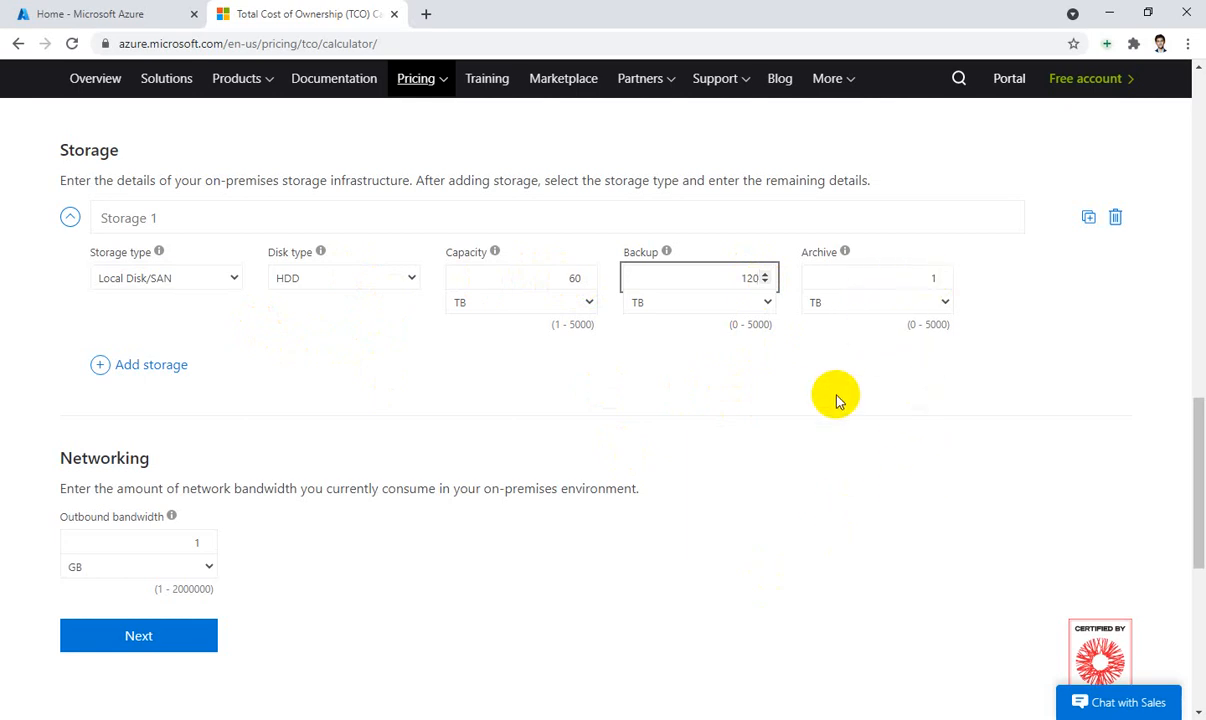
{"action": "left_click", "coordinate": [790, 393]}
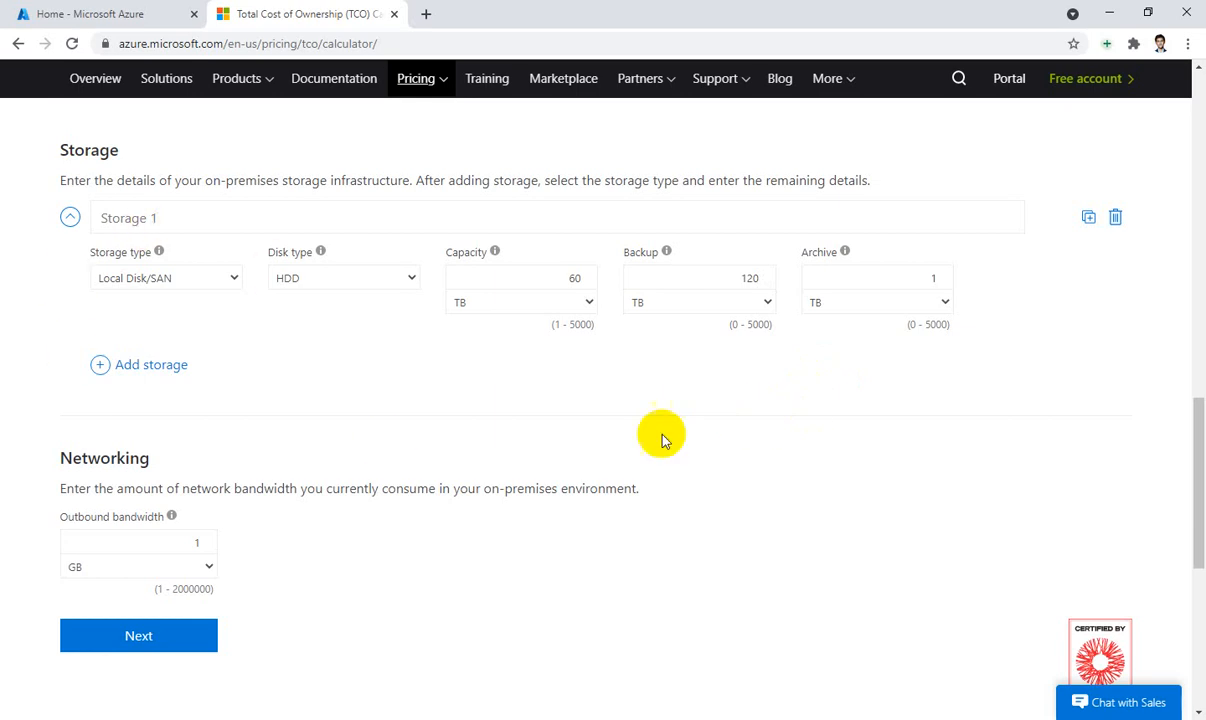
- Set the outbound network bandwidth to 15 GB and continue to the cost assumptions
{"action": "scroll", "coordinate": [332, 396], "scroll_direction": "down", "scroll_amount": 2}
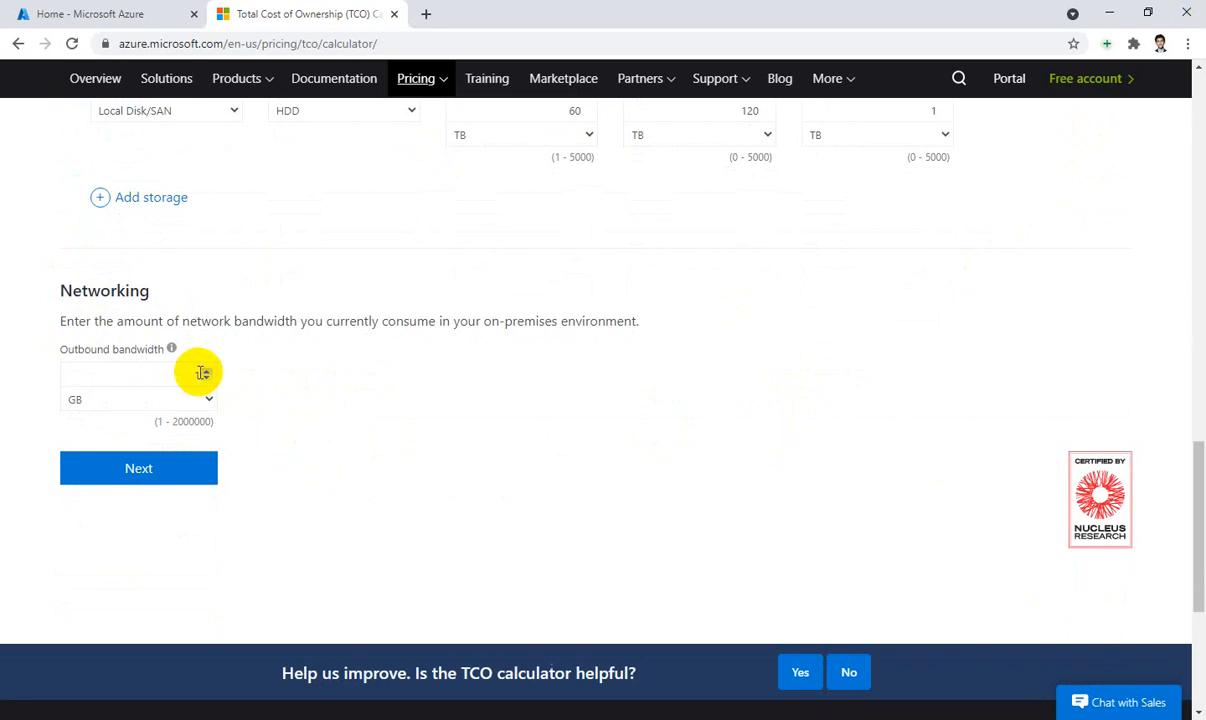
{"action": "left_click", "coordinate": [201, 374]}
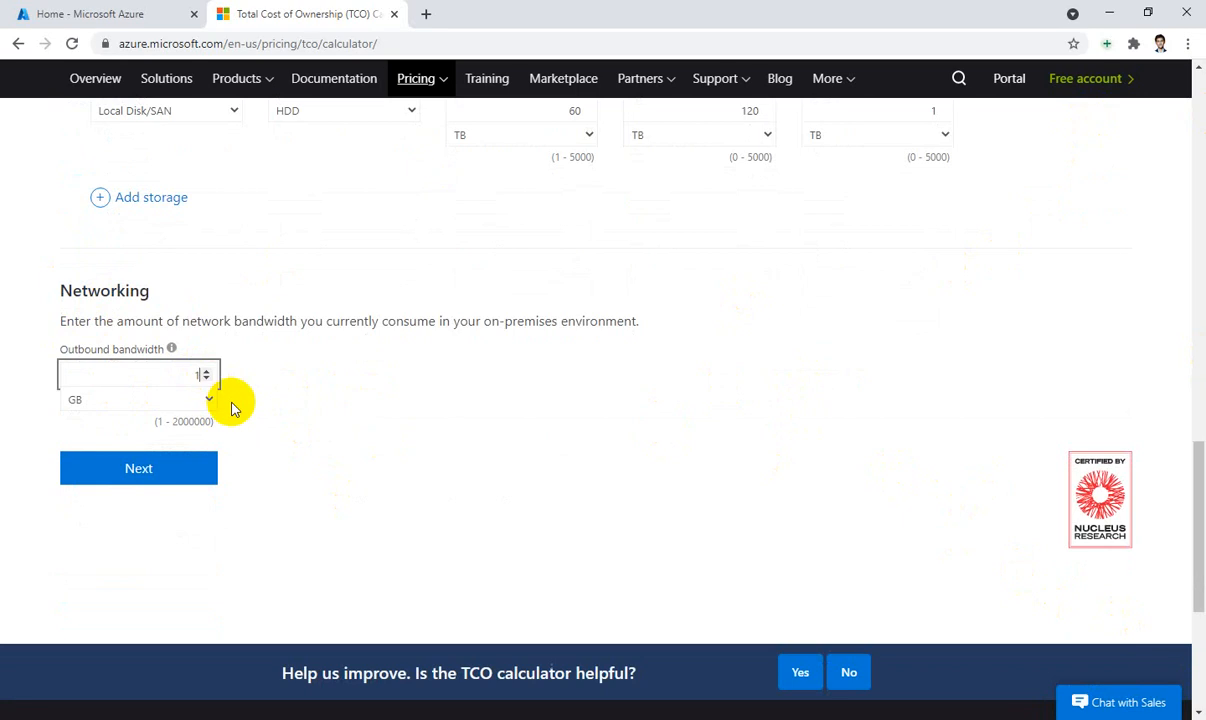
{"action": "type", "text": "15"}
{"action": "left_click", "coordinate": [390, 368]}
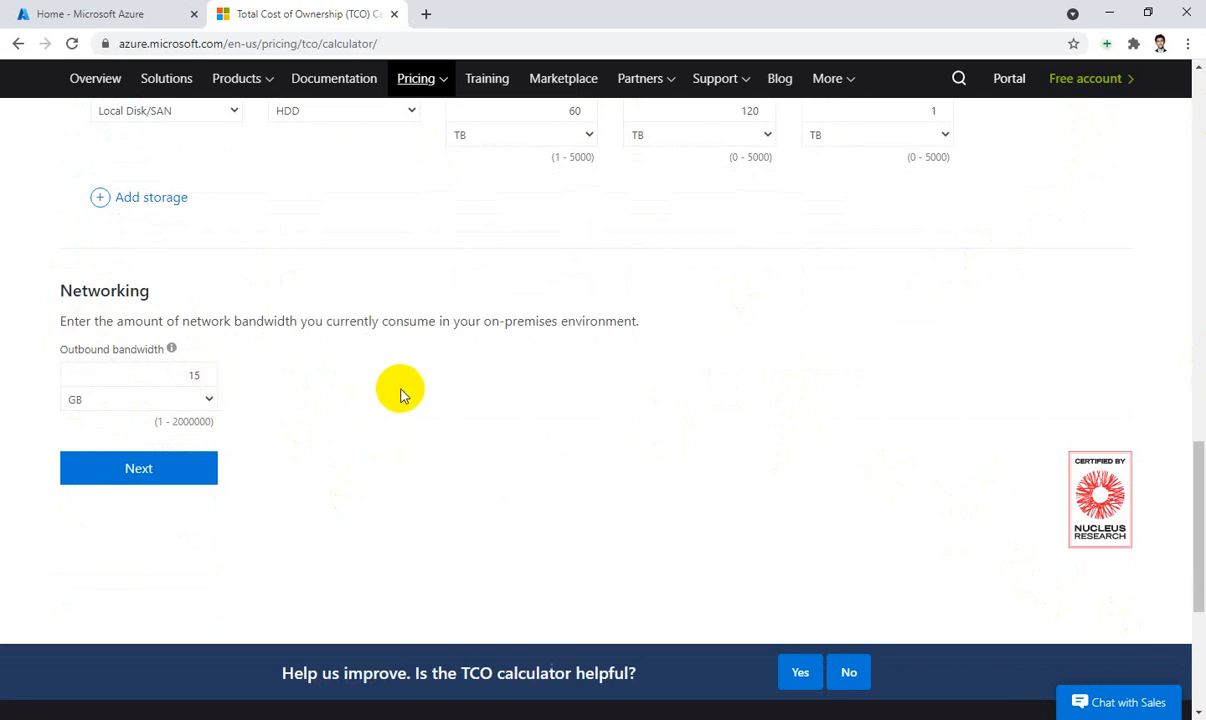
{"action": "left_click", "coordinate": [183, 469]}
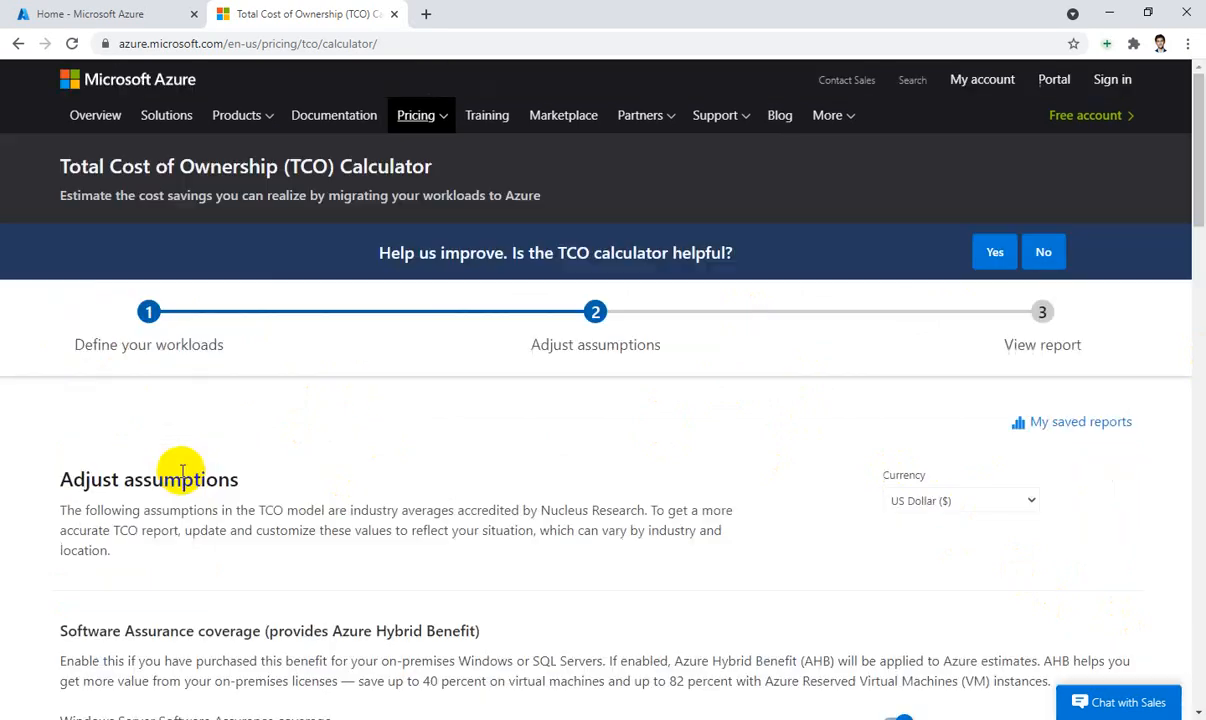
- Review the assumptions from Software Assurance coverage through the other cost categories, and continue to the report with the default values
{"action": "scroll", "coordinate": [498, 444], "scroll_direction": "down", "scroll_amount": 2}
{"action": "scroll", "coordinate": [498, 444], "scroll_direction": "down", "scroll_amount": 3}
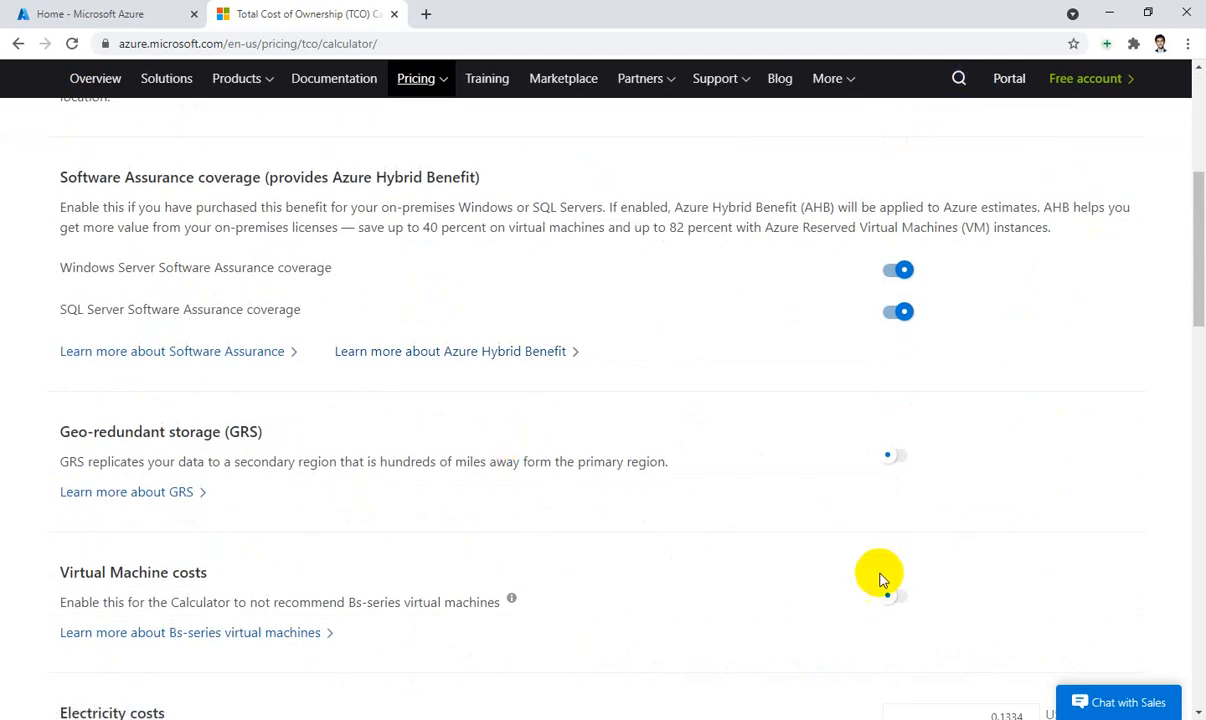
{"action": "scroll", "coordinate": [862, 476], "scroll_direction": "down", "scroll_amount": 2}
{"action": "scroll", "coordinate": [868, 480], "scroll_direction": "down", "scroll_amount": 2}
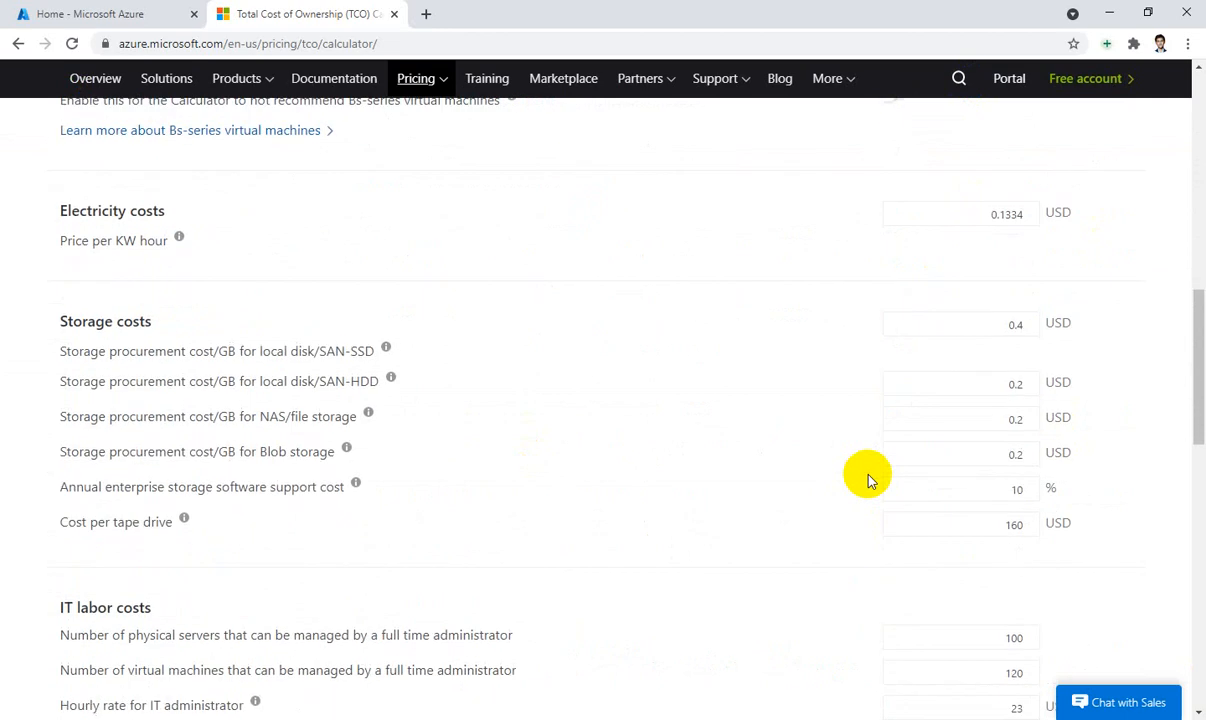
{"action": "scroll", "coordinate": [756, 393], "scroll_direction": "up", "scroll_amount": 1}
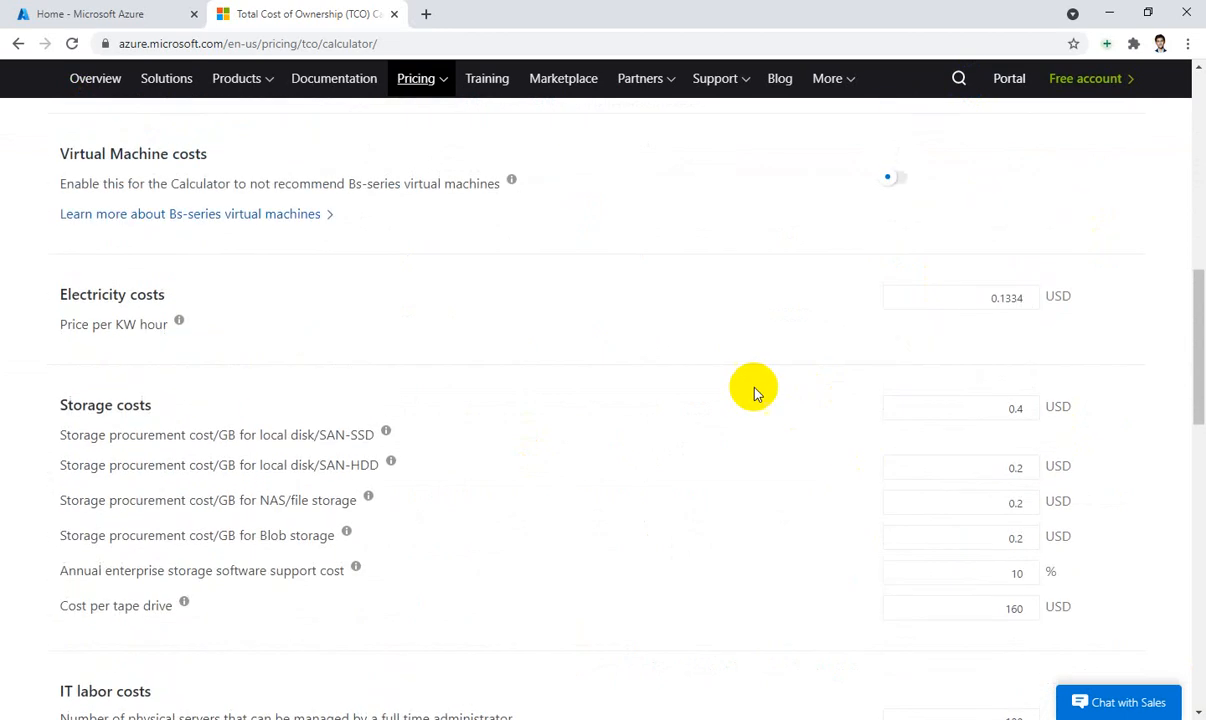
{"action": "scroll", "coordinate": [851, 377], "scroll_direction": "up", "scroll_amount": 1}
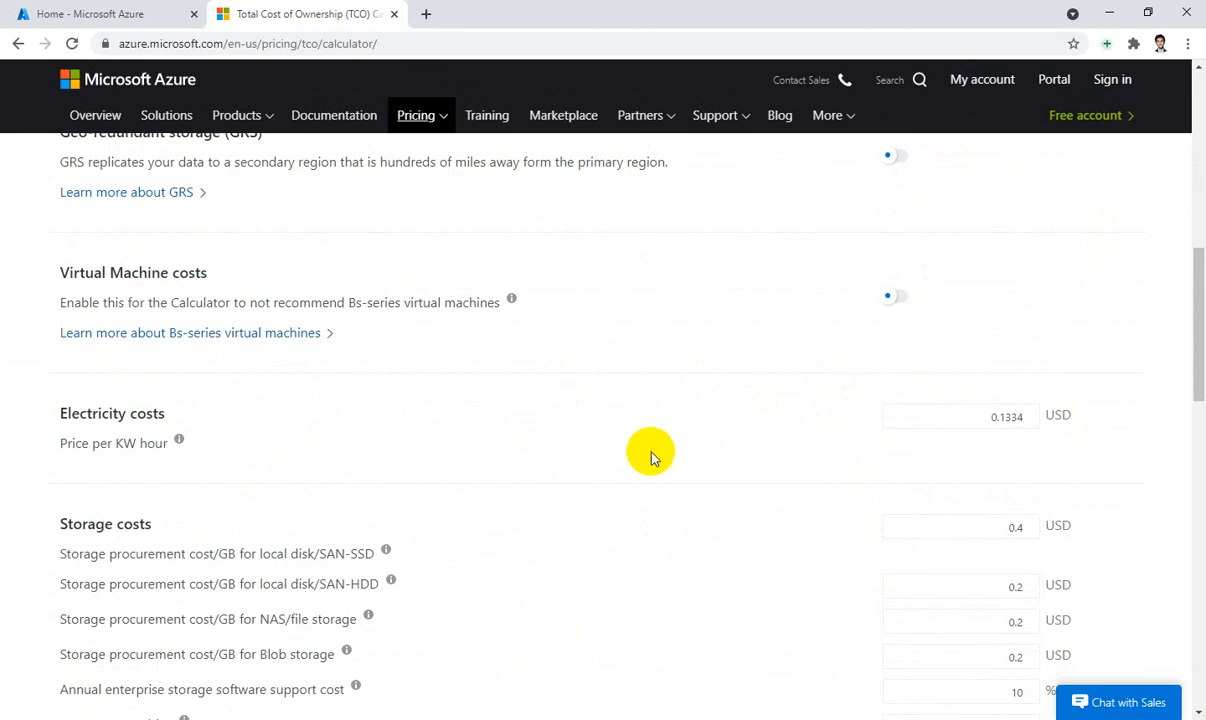
{"action": "scroll", "coordinate": [777, 399], "scroll_direction": "down", "scroll_amount": 2}
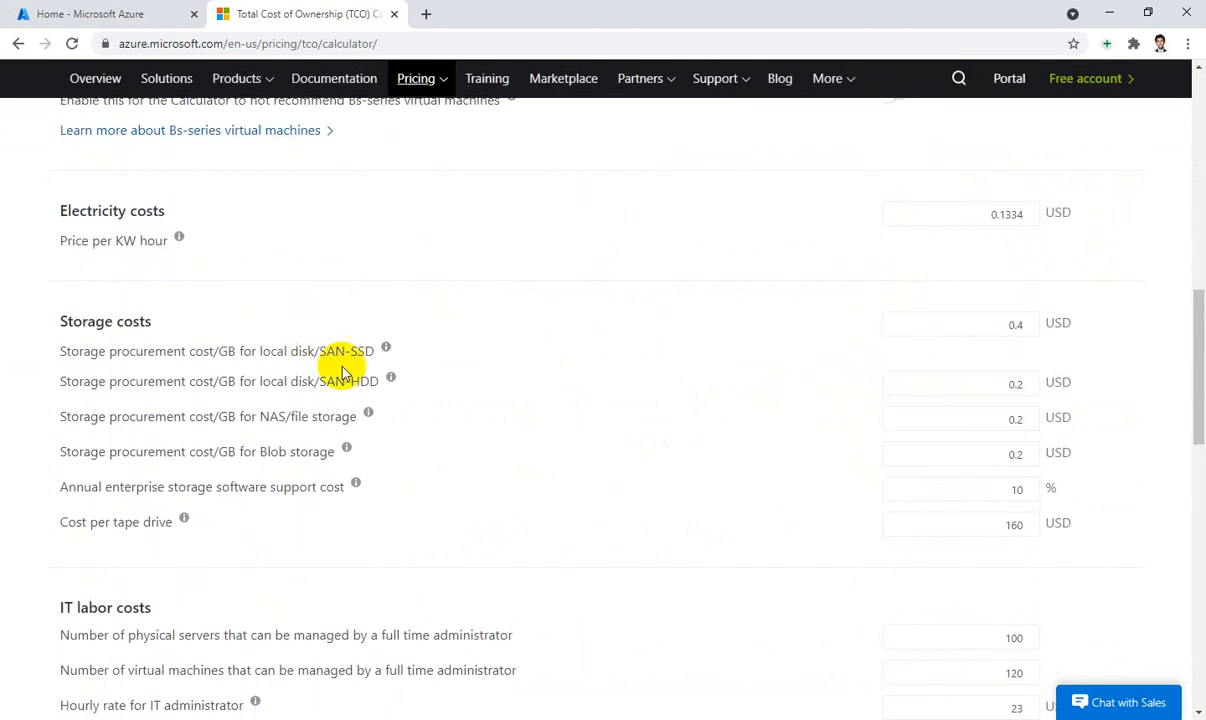
{"action": "scroll", "coordinate": [760, 383], "scroll_direction": "down", "scroll_amount": 2}
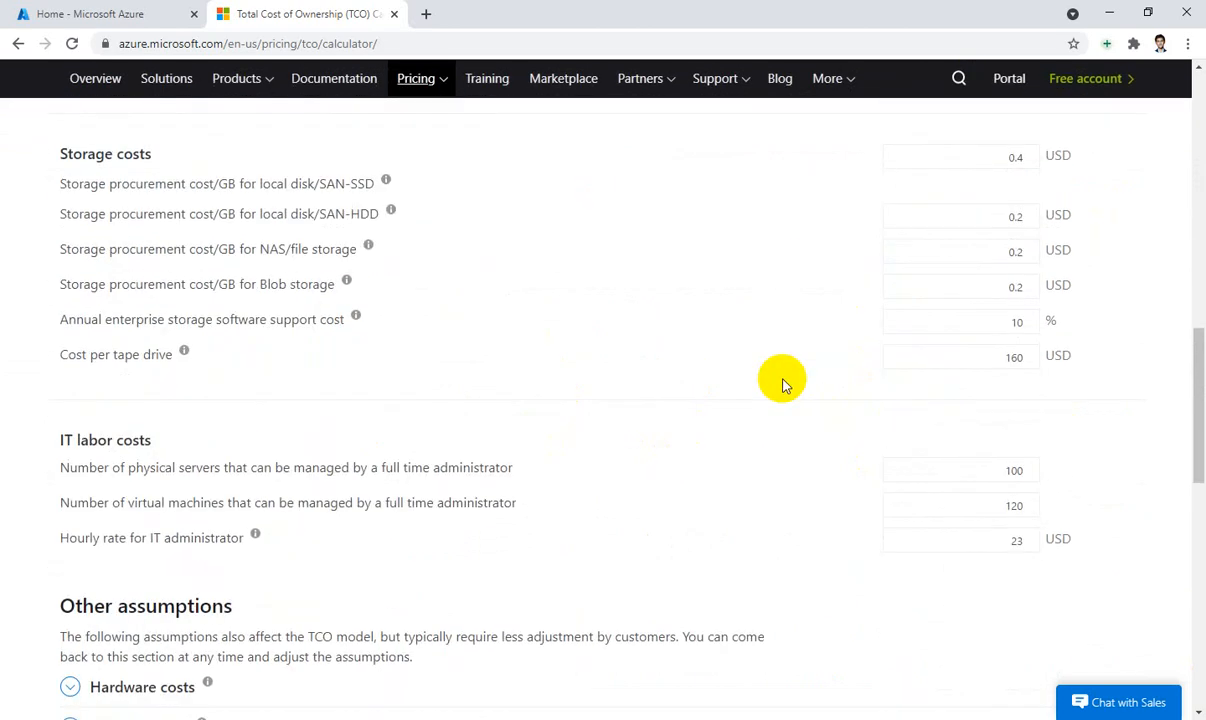
{"action": "scroll", "coordinate": [783, 385], "scroll_direction": "down", "scroll_amount": 1}
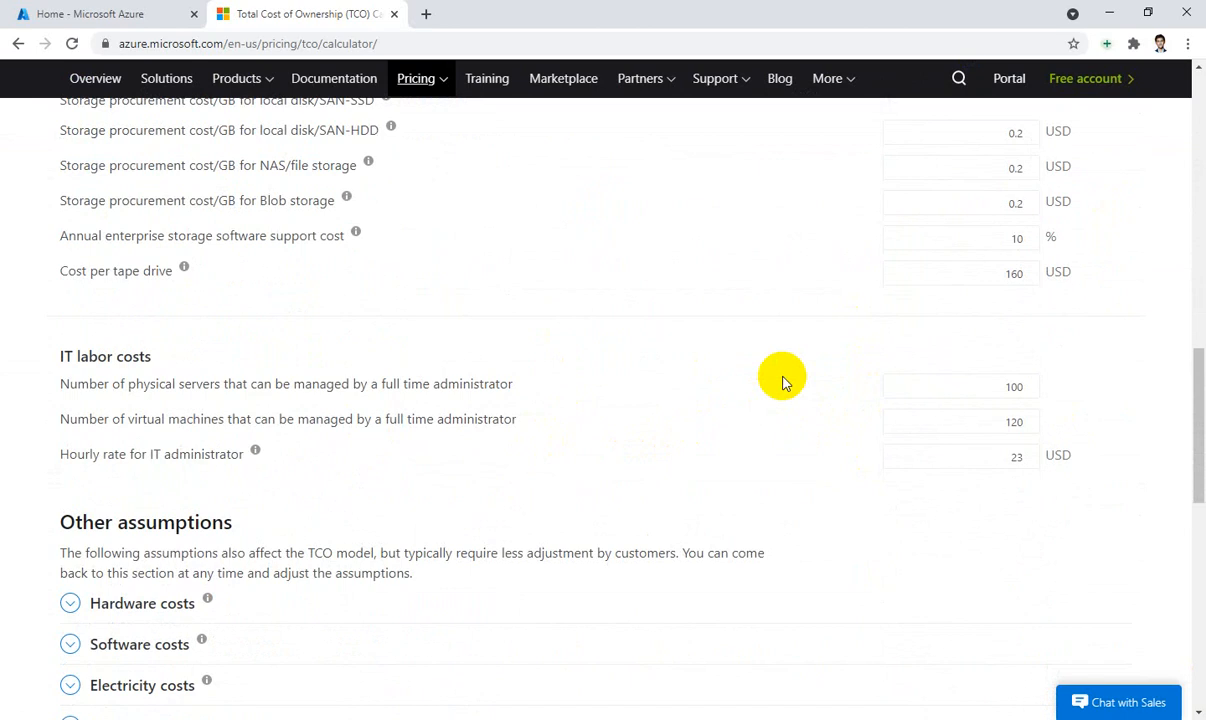
{"action": "scroll", "coordinate": [783, 383], "scroll_direction": "down", "scroll_amount": 1}
{"action": "scroll", "coordinate": [783, 381], "scroll_direction": "down", "scroll_amount": 3}
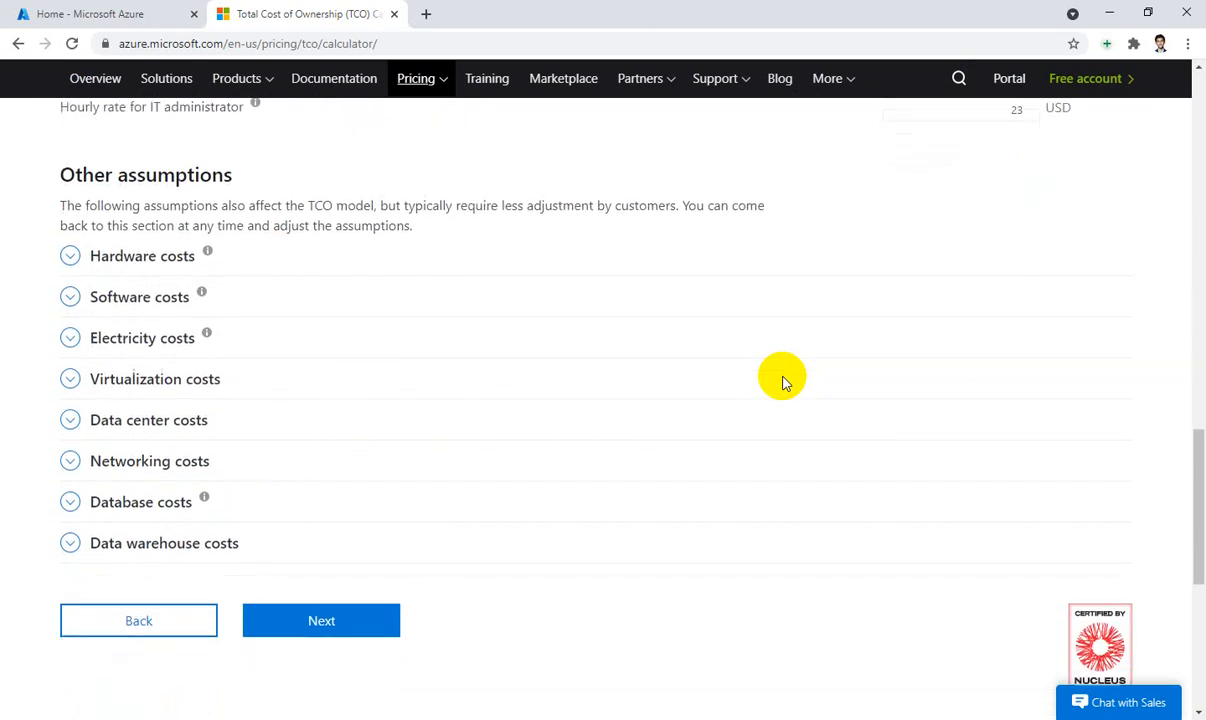
{"action": "scroll", "coordinate": [783, 378], "scroll_direction": "down", "scroll_amount": 2}
{"action": "scroll", "coordinate": [678, 411], "scroll_direction": "up", "scroll_amount": 1}
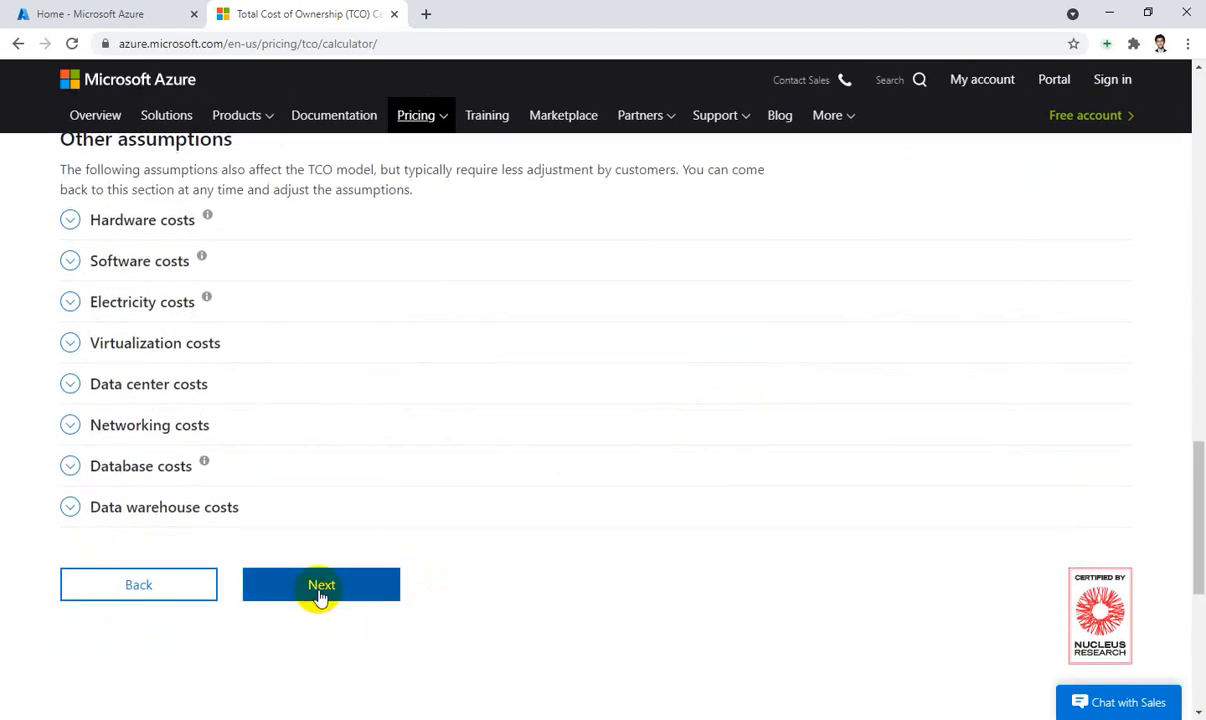
{"action": "left_click", "coordinate": [321, 590]}
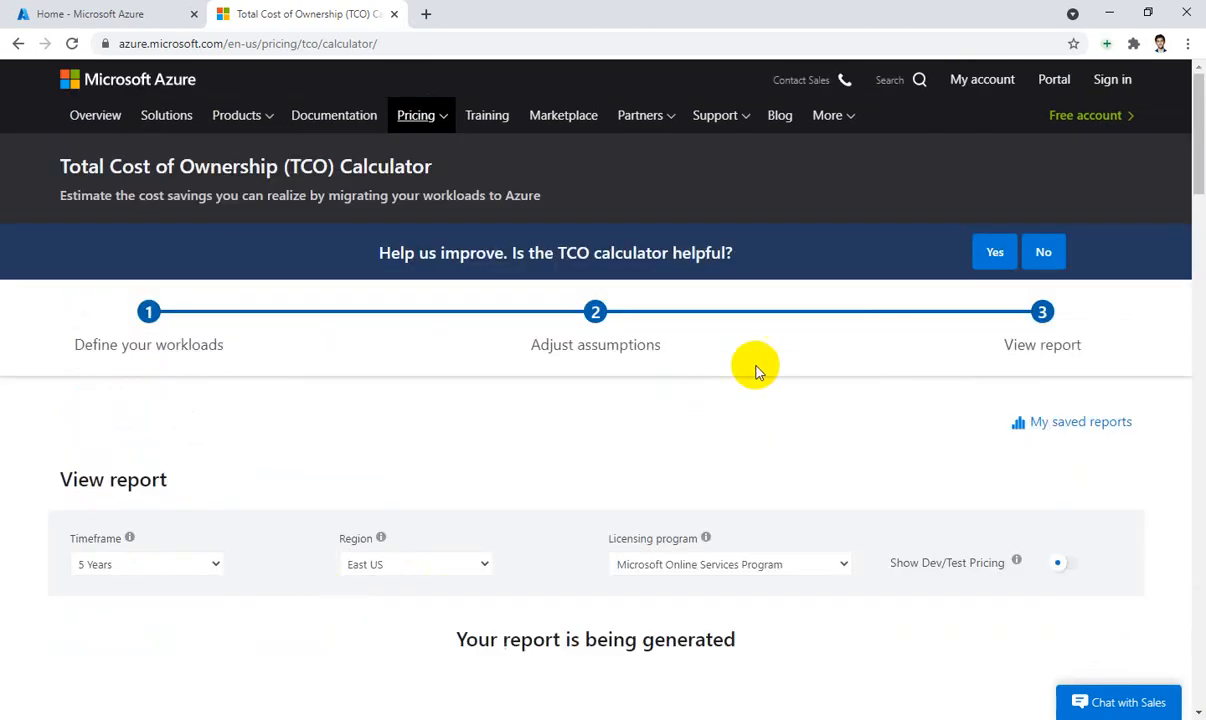
- Review the report's estimated five-year savings and the chart of on-premises versus Azure cost over time
{"action": "scroll", "coordinate": [757, 368], "scroll_direction": "down", "scroll_amount": 2}
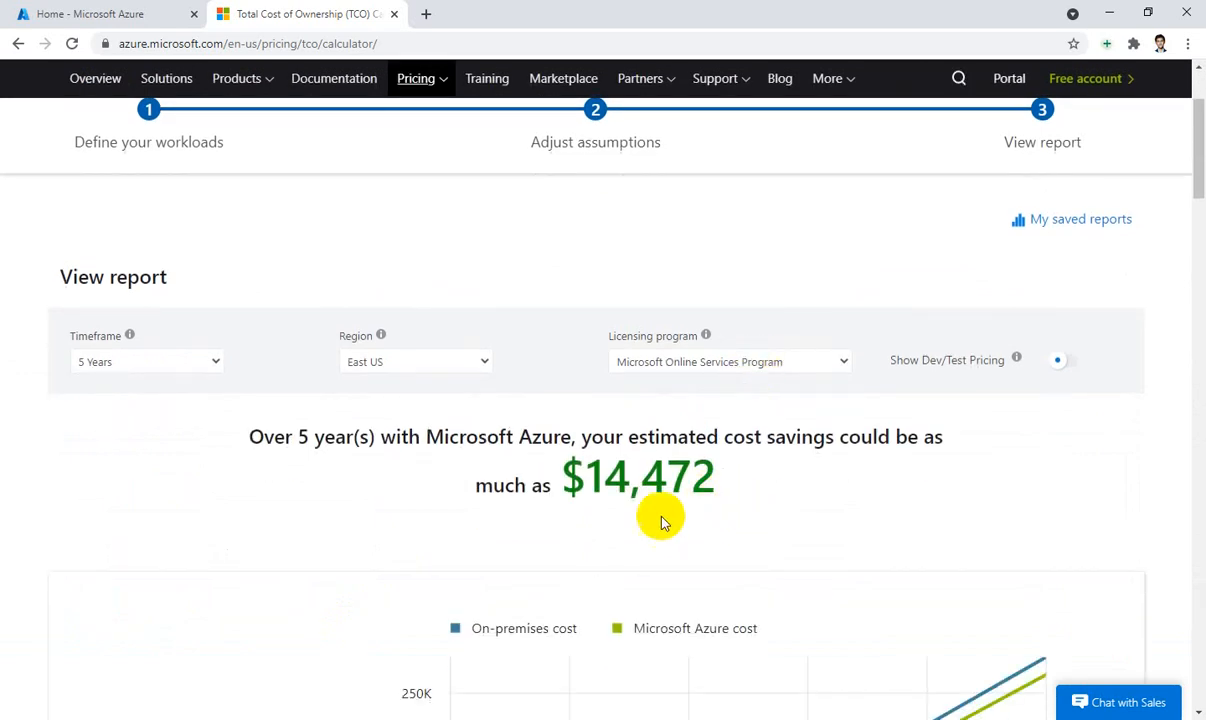
{"action": "left_click_drag", "start_coordinate": [252, 437], "coordinate": [485, 465]}
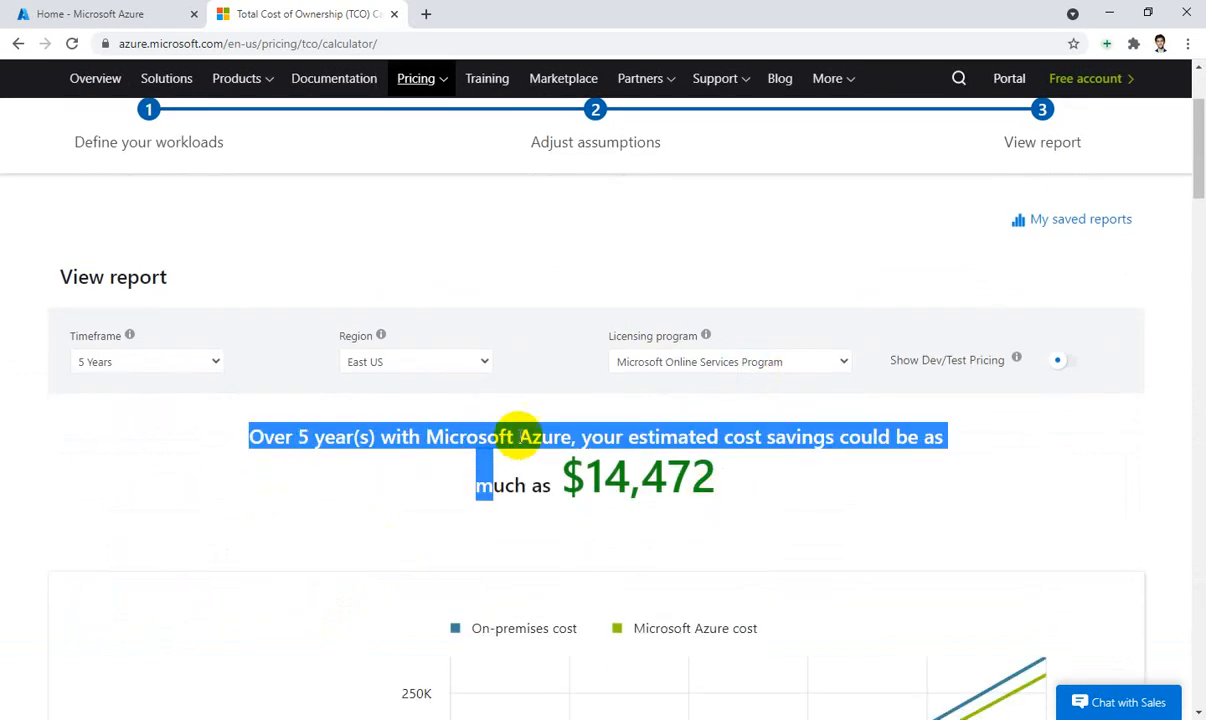
{"action": "left_click", "coordinate": [520, 437]}
{"action": "scroll", "coordinate": [520, 437], "scroll_direction": "down", "scroll_amount": 1}
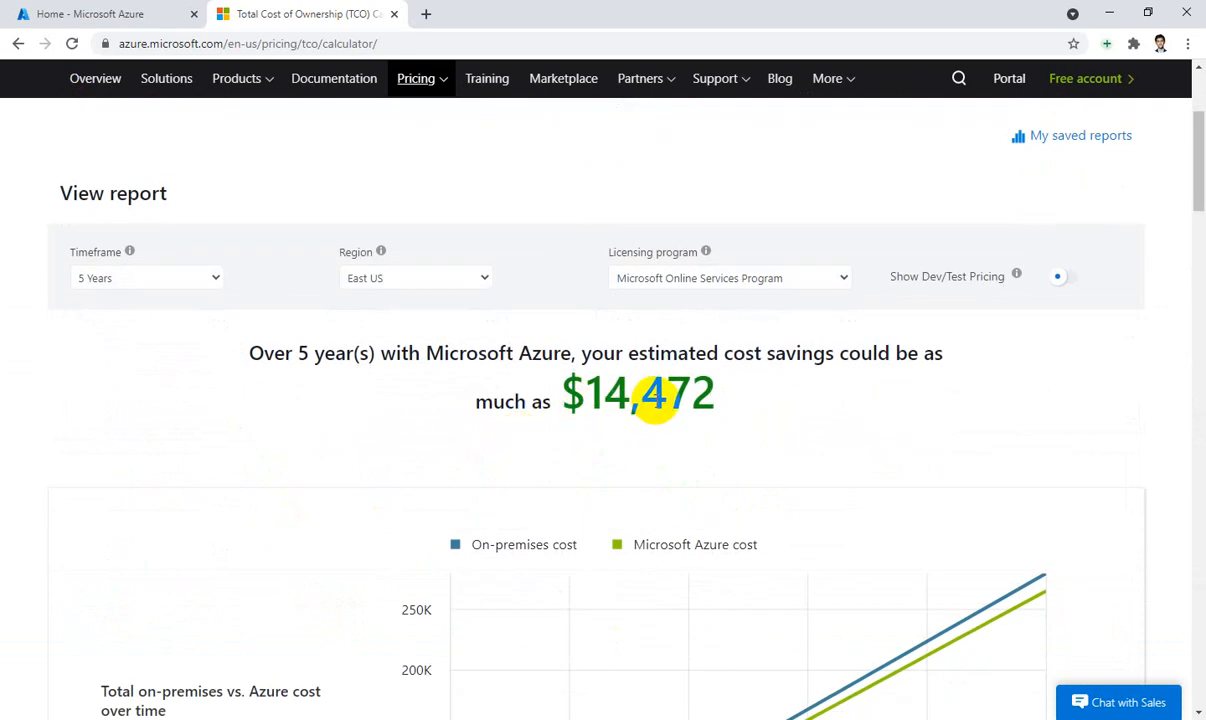
{"action": "scroll", "coordinate": [725, 401], "scroll_direction": "down", "scroll_amount": 4}
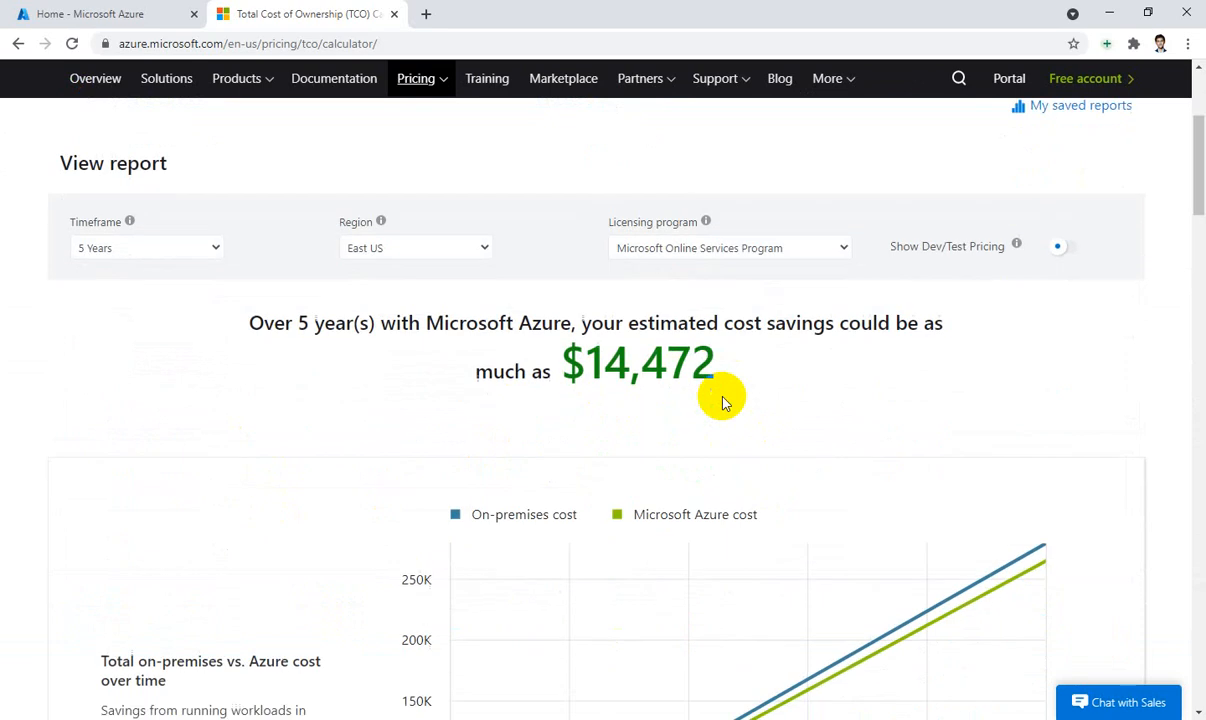
{"action": "scroll", "coordinate": [725, 401], "scroll_direction": "down", "scroll_amount": 4}
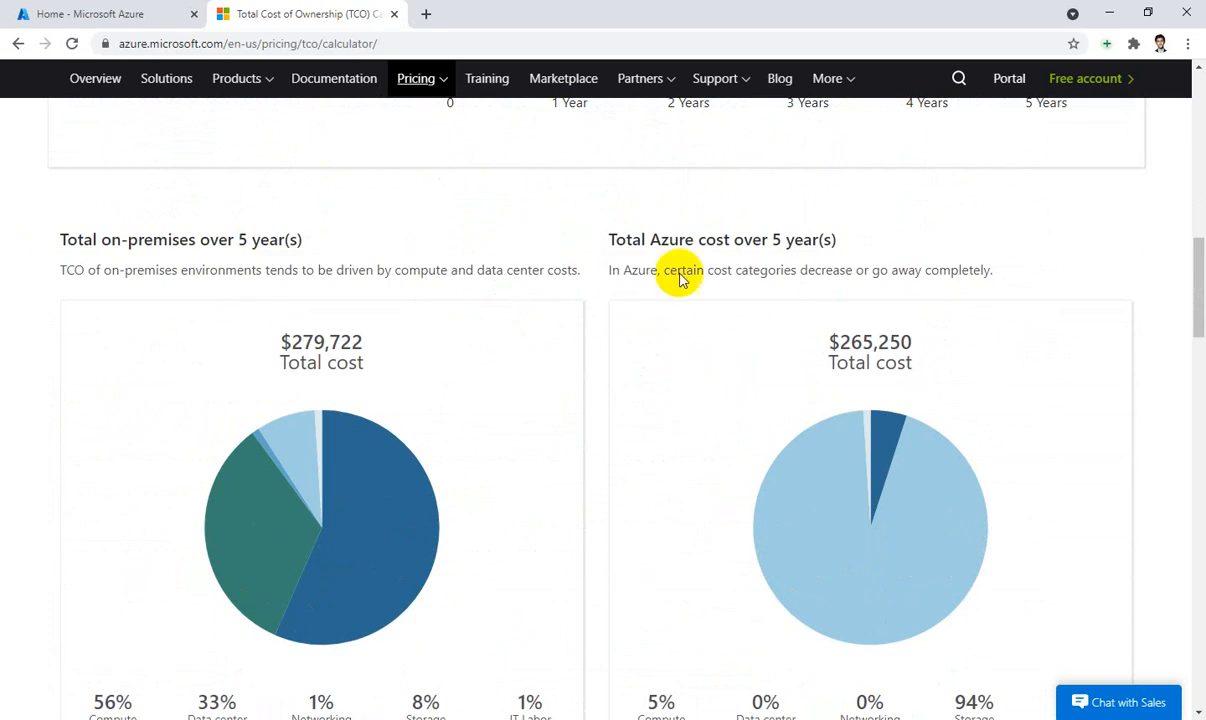
- Compare the total five-year on-premises and Azure costs and their category shares in the pie charts
{"action": "left_click_drag", "start_coordinate": [667, 241], "coordinate": [803, 241]}
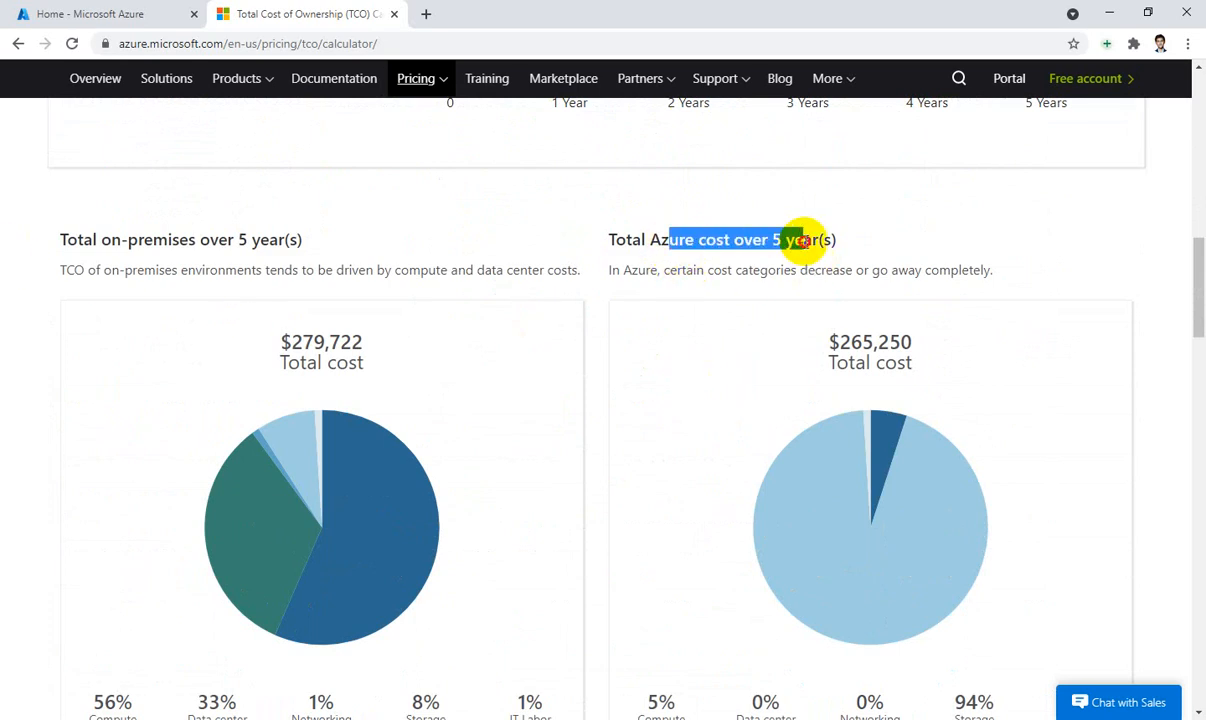
{"action": "left_click", "coordinate": [803, 241]}
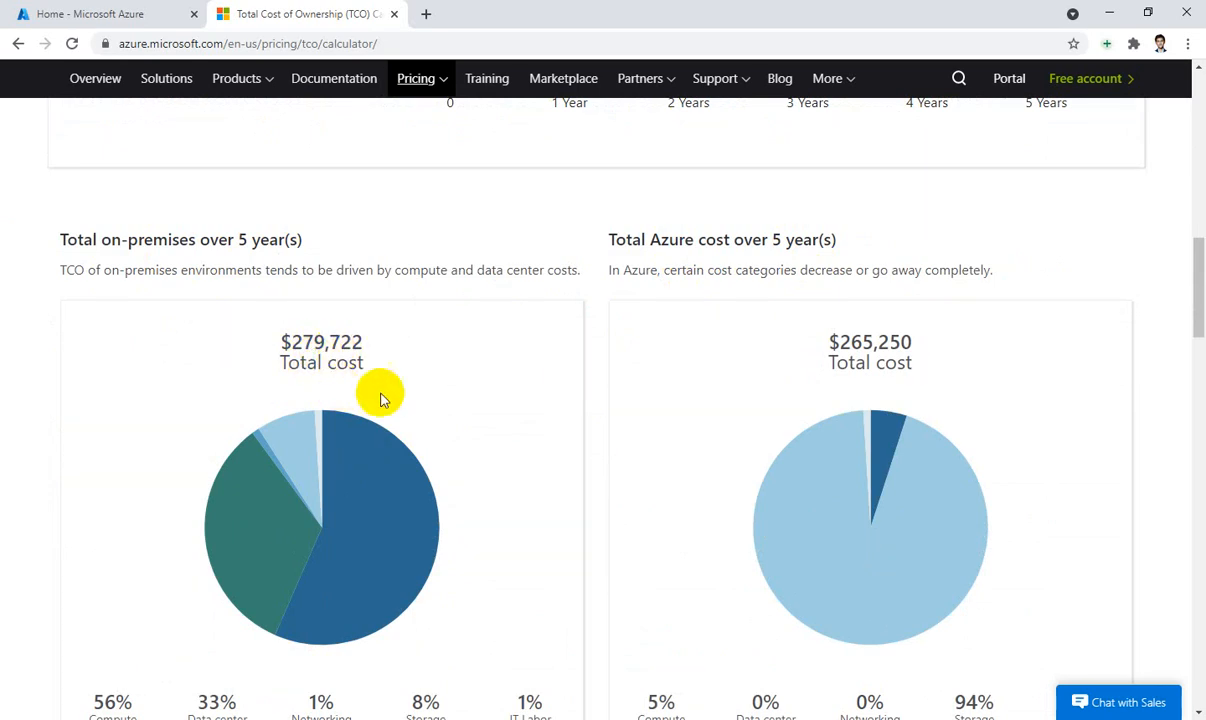
{"action": "scroll", "coordinate": [600, 400], "scroll_direction": "down", "scroll_amount": 1}
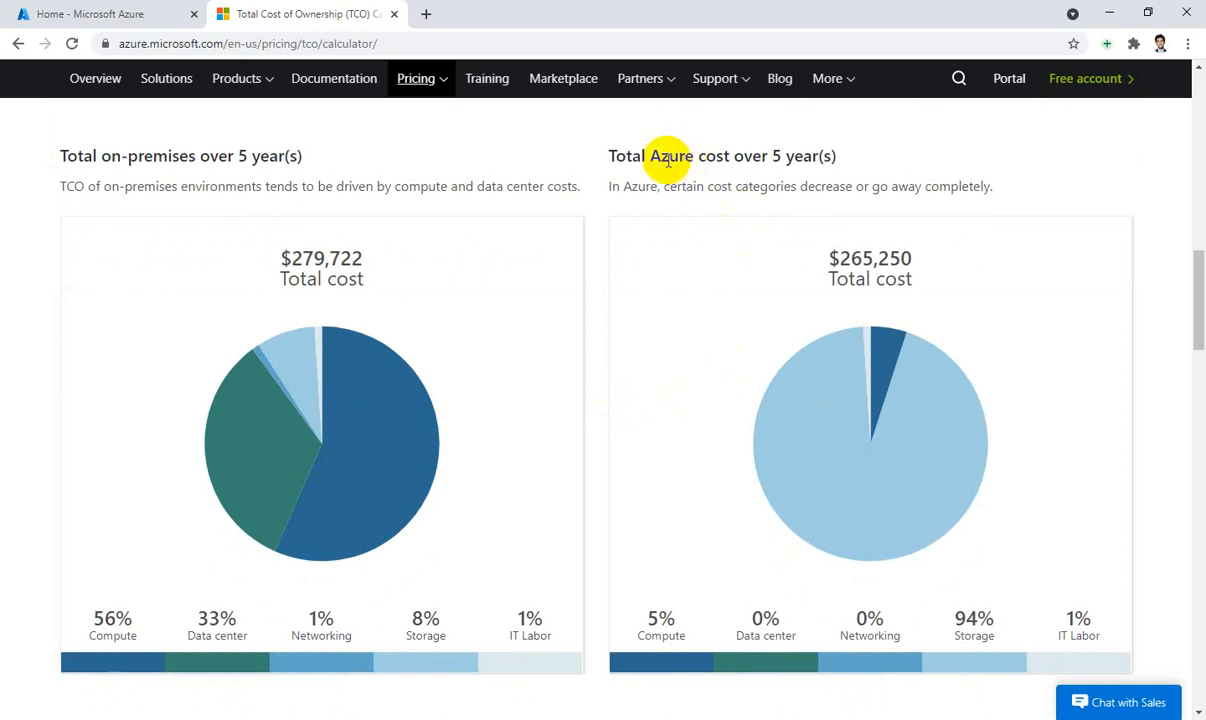
{"action": "left_click_drag", "start_coordinate": [659, 156], "coordinate": [733, 158]}
{"action": "left_click", "coordinate": [780, 155]}
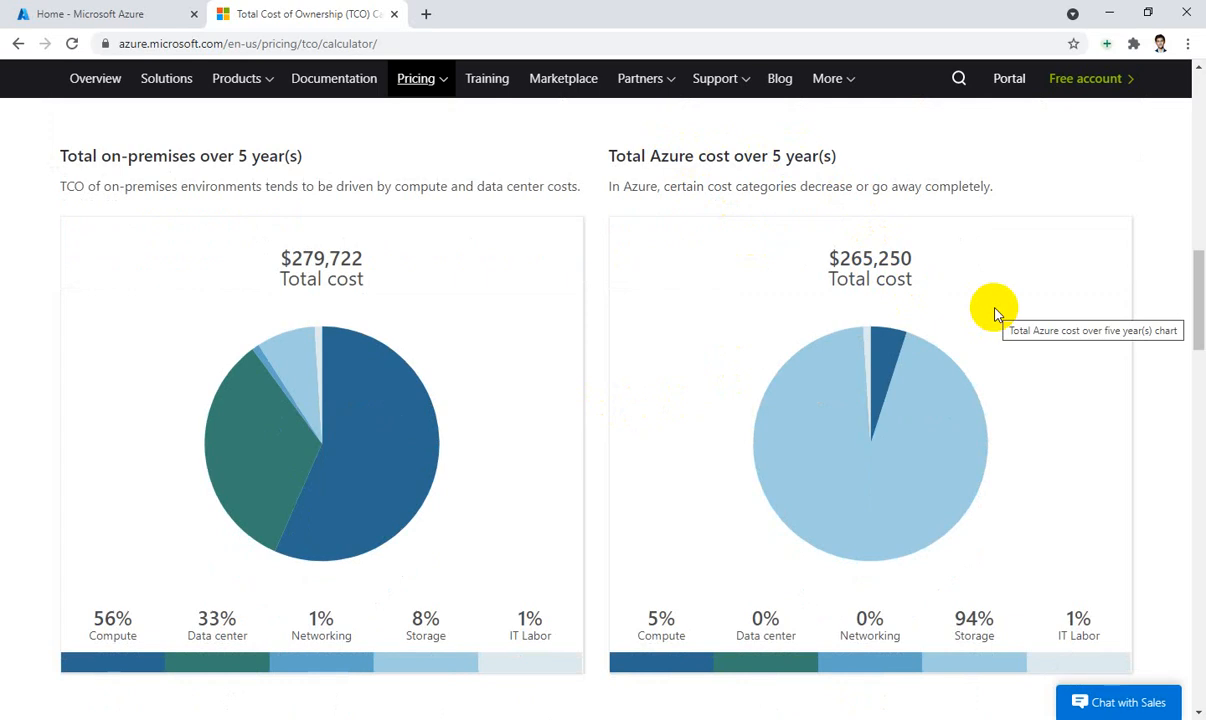
{"action": "scroll", "coordinate": [995, 315], "scroll_direction": "down", "scroll_amount": 3}
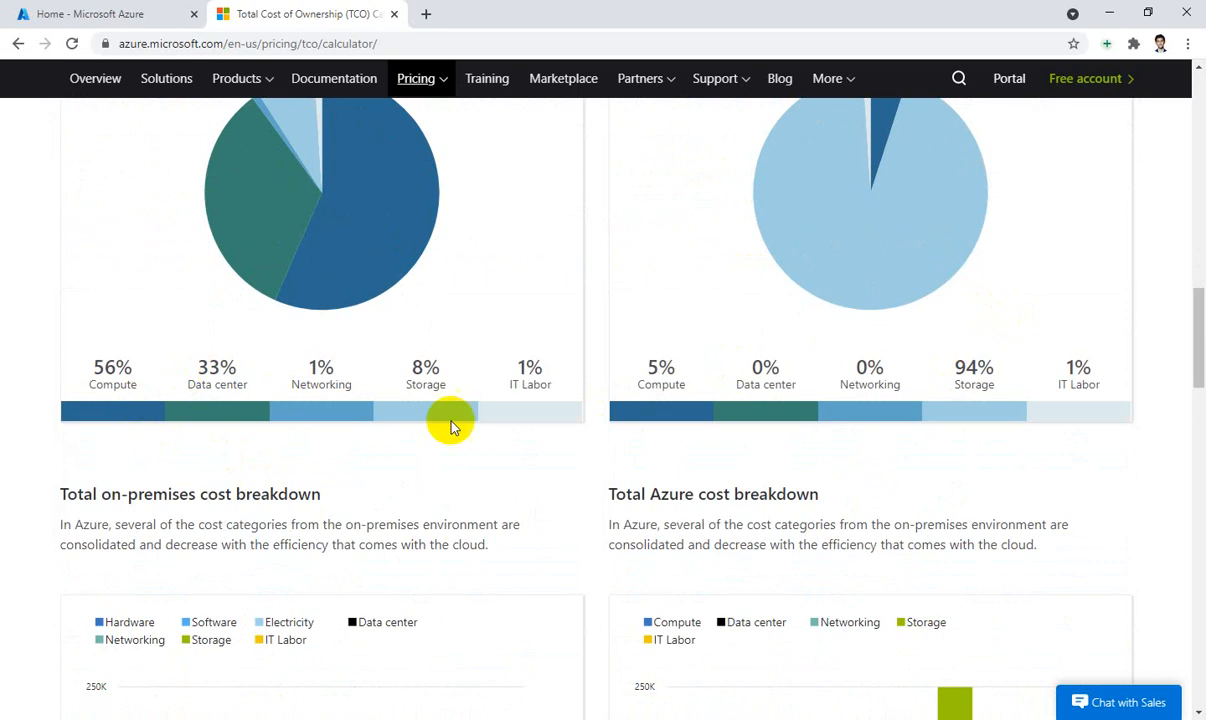
- Examine the on-premises and Azure cost breakdown bar charts by category
{"action": "scroll", "coordinate": [558, 486], "scroll_direction": "down", "scroll_amount": 2}
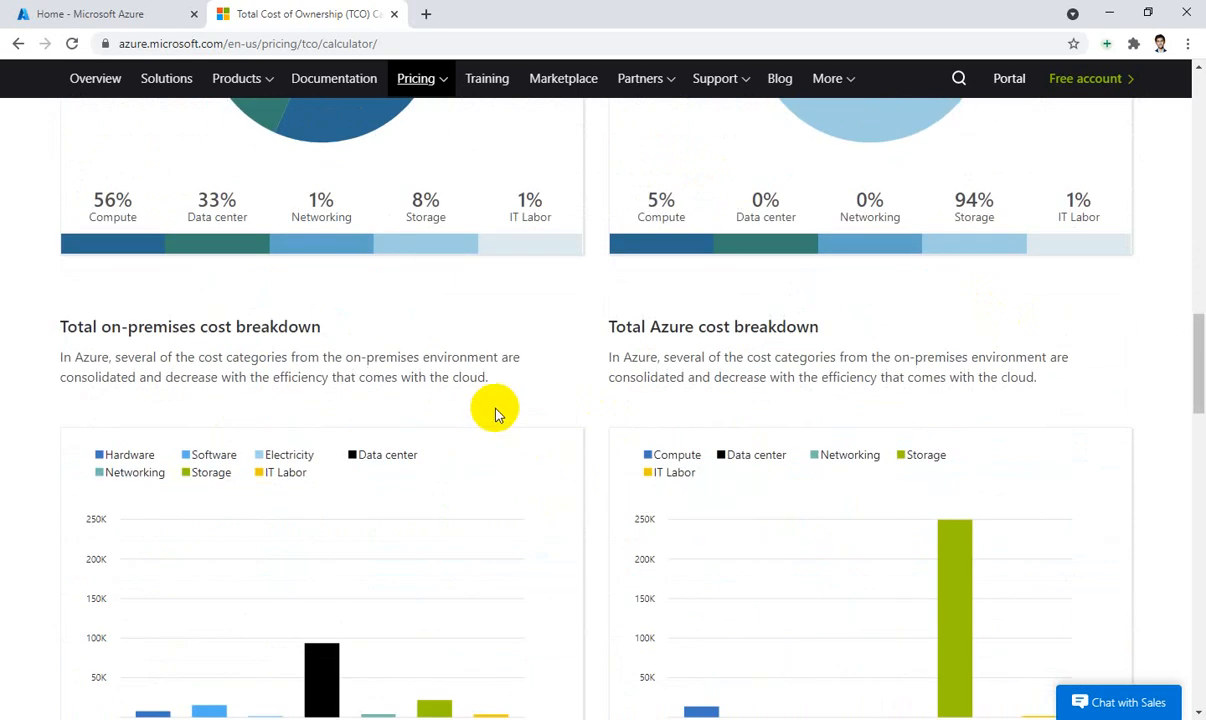
{"action": "scroll", "coordinate": [587, 425], "scroll_direction": "up", "scroll_amount": 2}
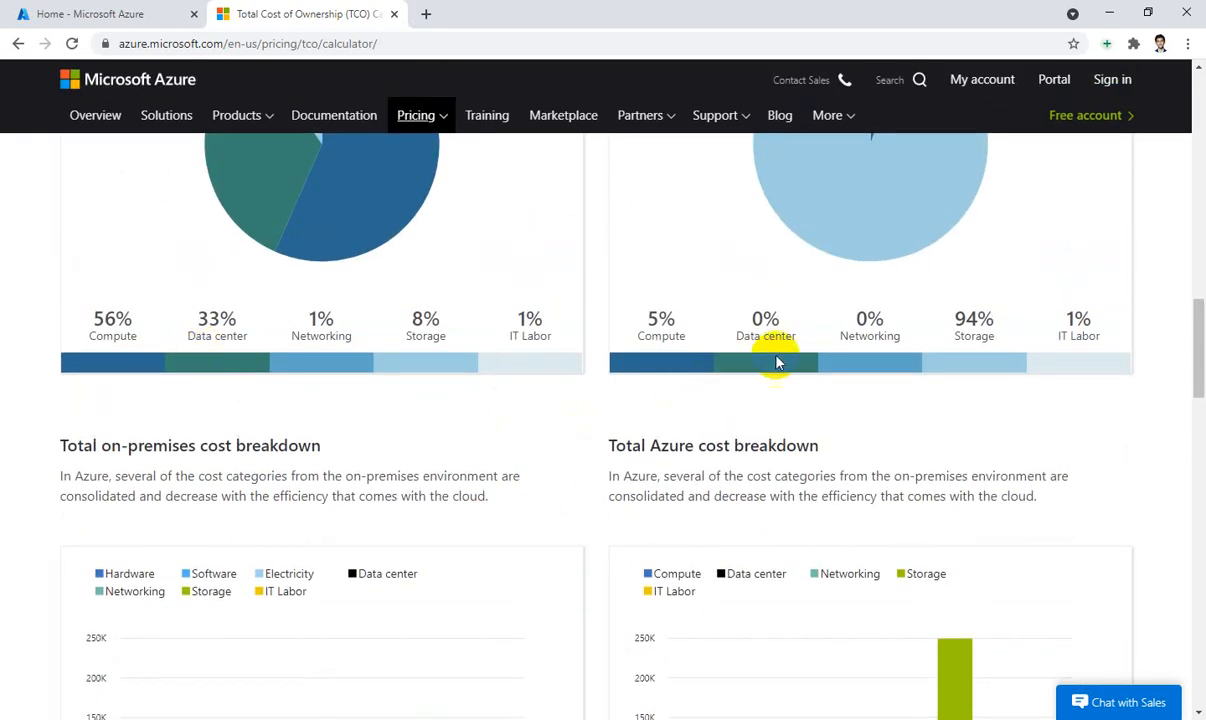
{"action": "scroll", "coordinate": [552, 410], "scroll_direction": "down", "scroll_amount": 2}
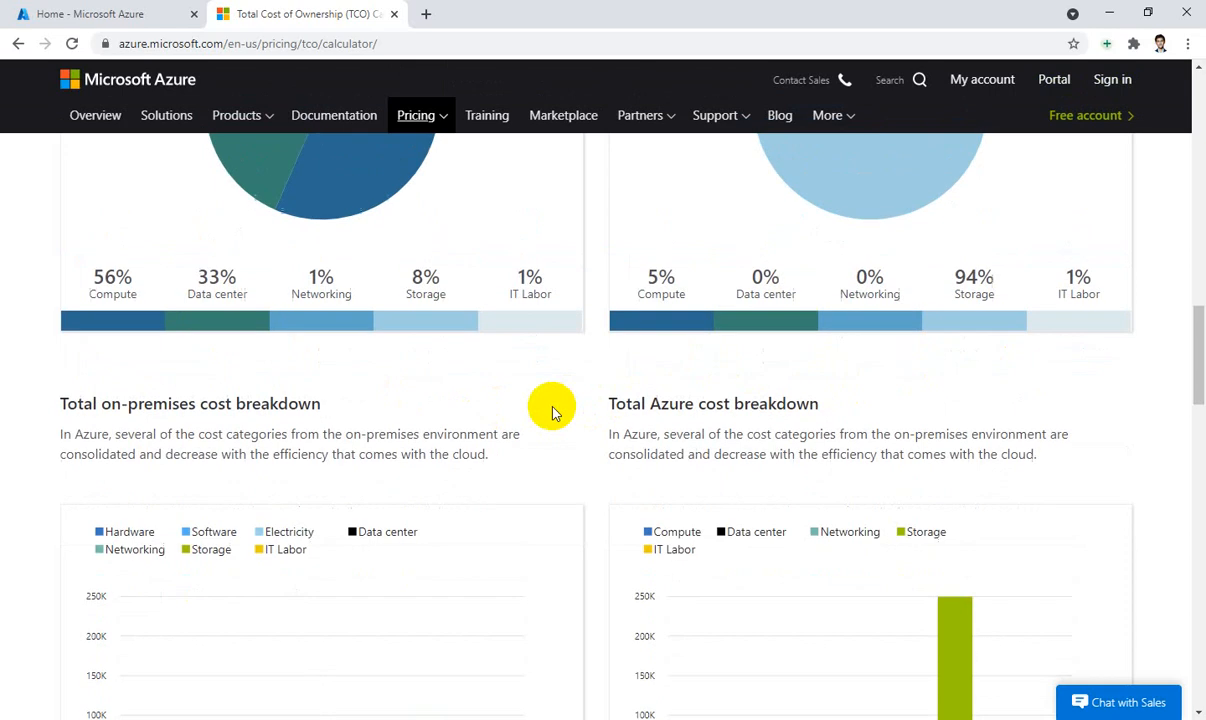
{"action": "scroll", "coordinate": [552, 410], "scroll_direction": "down", "scroll_amount": 1}
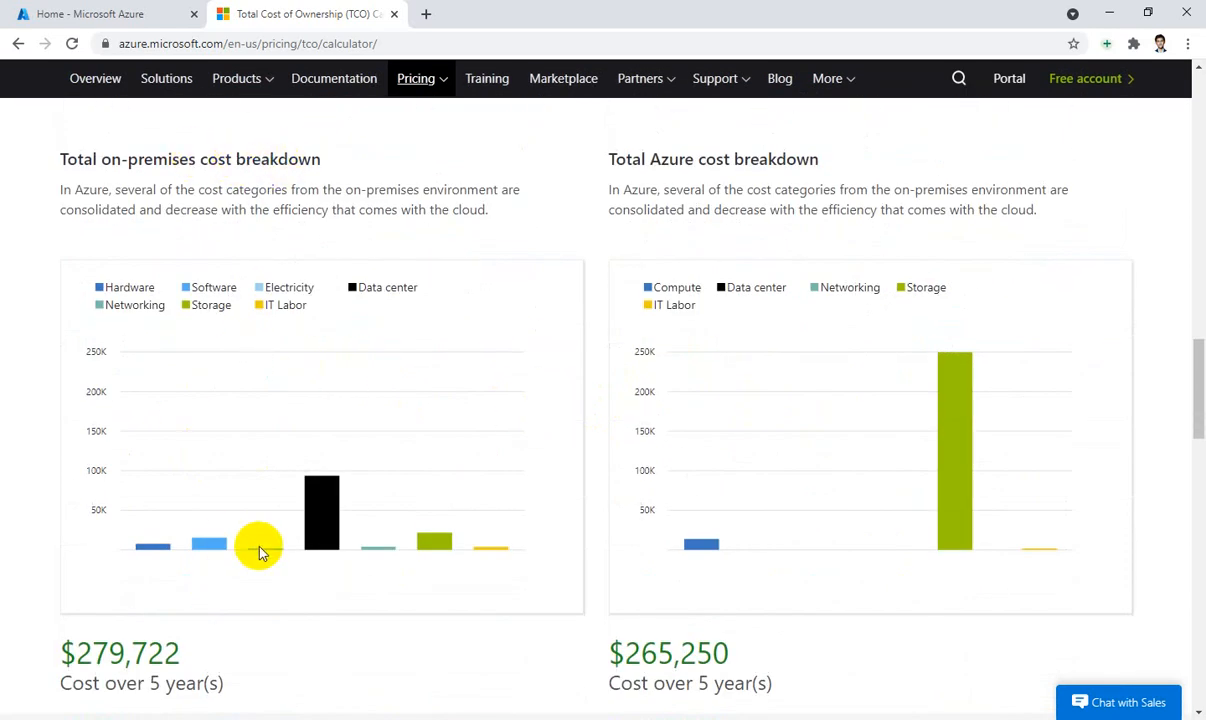
{"action": "scroll", "coordinate": [573, 534], "scroll_direction": "down", "scroll_amount": 2}
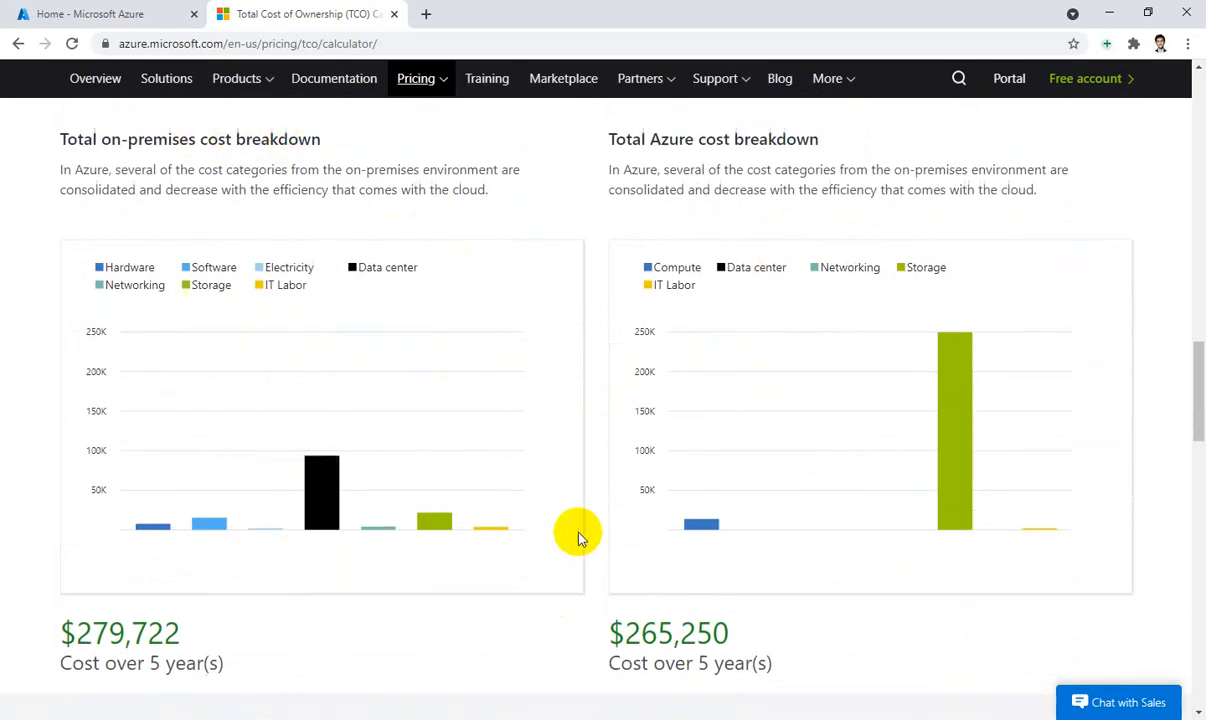
- Review the on-premises and Azure cost breakdown summary tables and the overall five-year totals and savings
{"action": "scroll", "coordinate": [578, 537], "scroll_direction": "down", "scroll_amount": 4}
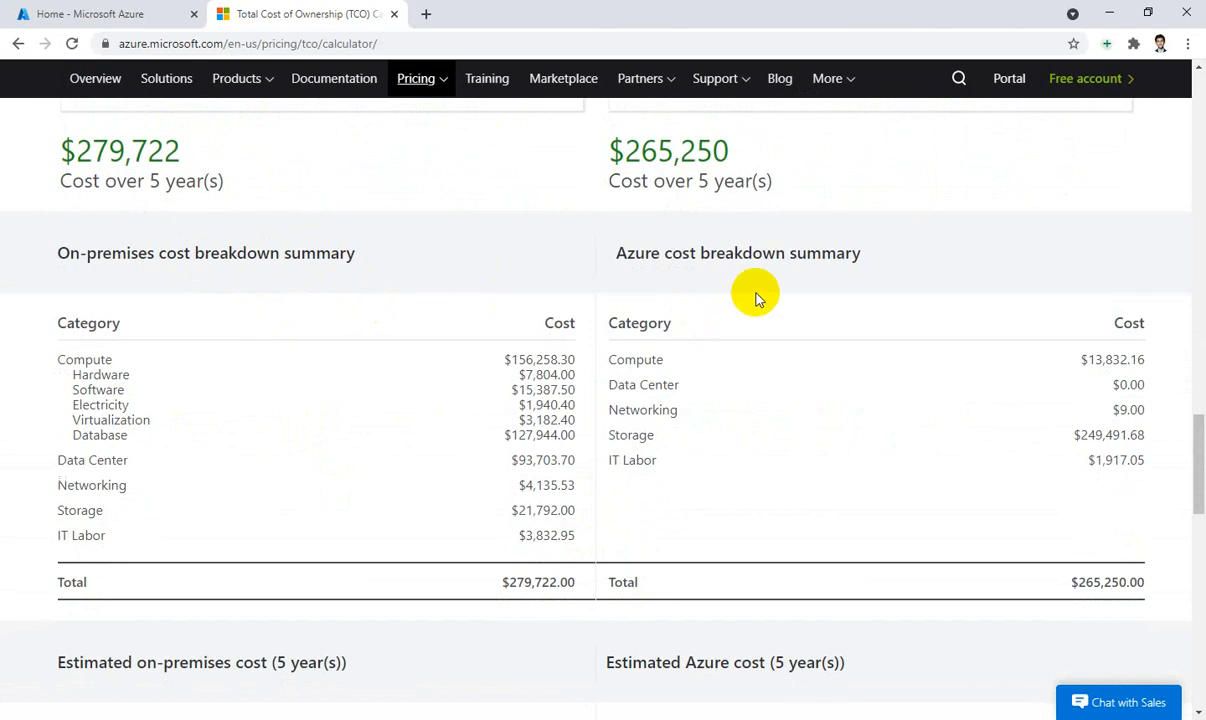
{"action": "scroll", "coordinate": [740, 345], "scroll_direction": "down", "scroll_amount": 3}
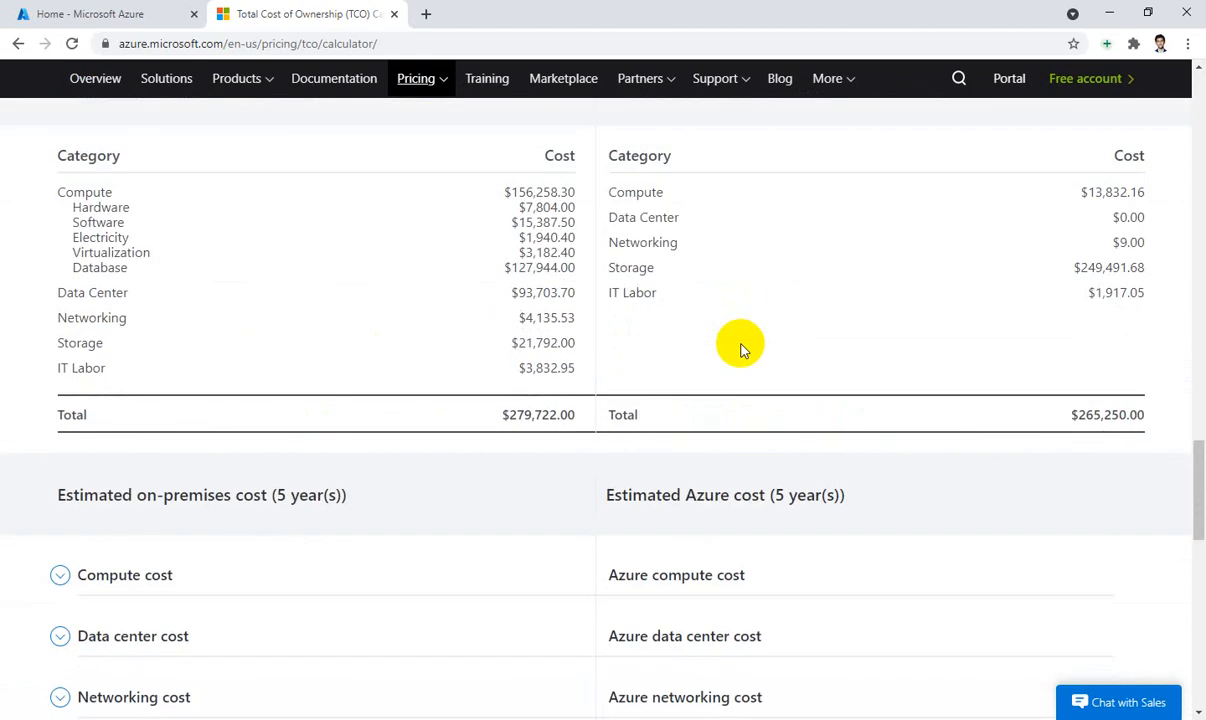
{"action": "scroll", "coordinate": [740, 390], "scroll_direction": "down", "scroll_amount": 4}
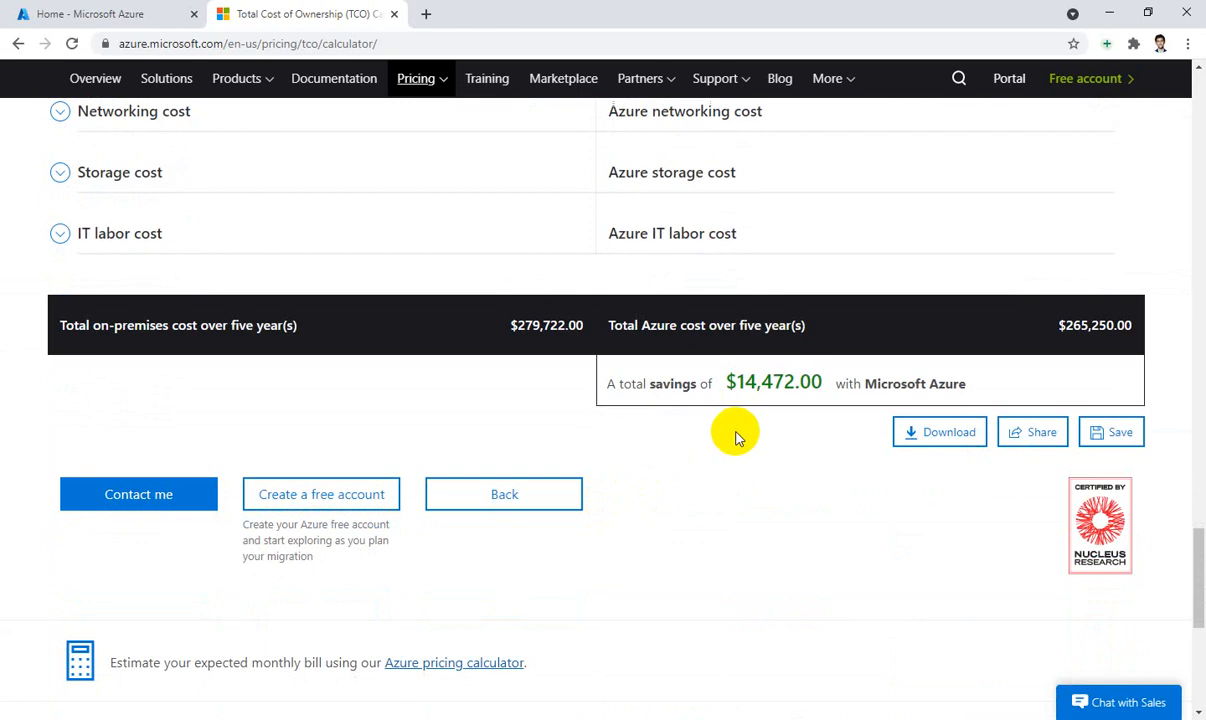
- Open the report's download print preview, look through all its pages, and close it without printing
{"action": "left_click", "coordinate": [921, 434]}
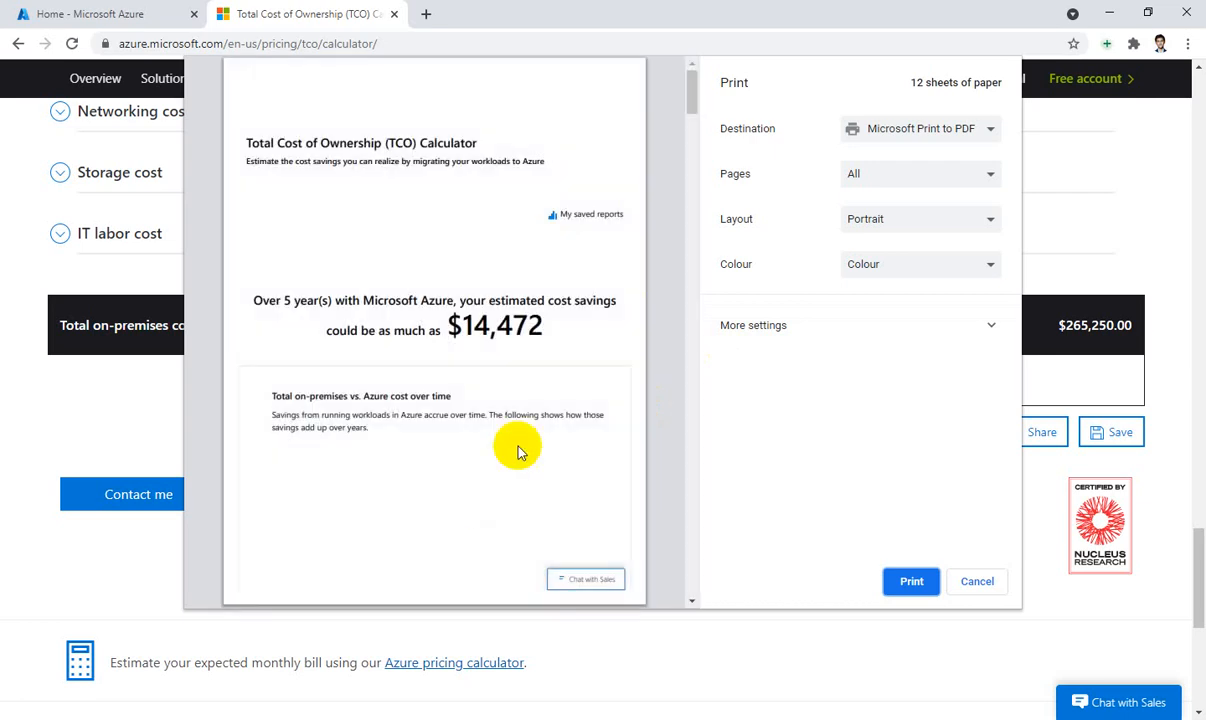
{"action": "scroll", "coordinate": [502, 308], "scroll_direction": "down", "scroll_amount": 10}
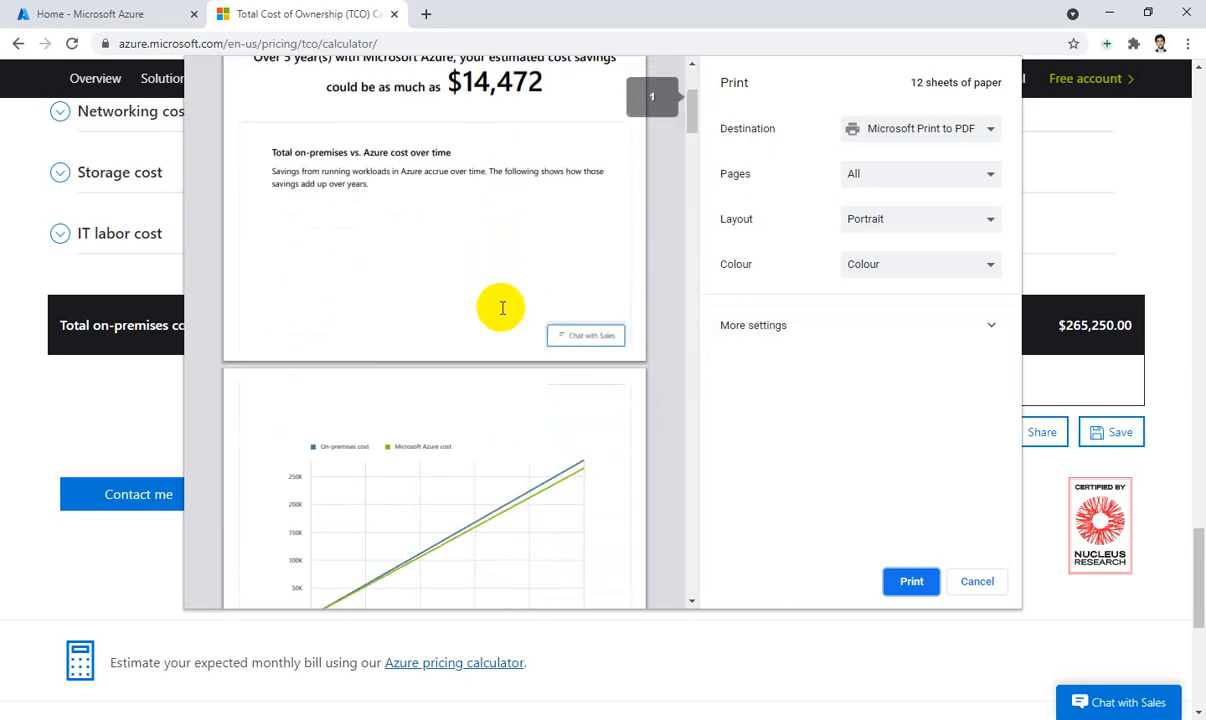
{"action": "scroll", "coordinate": [502, 308], "scroll_direction": "down", "scroll_amount": 10}
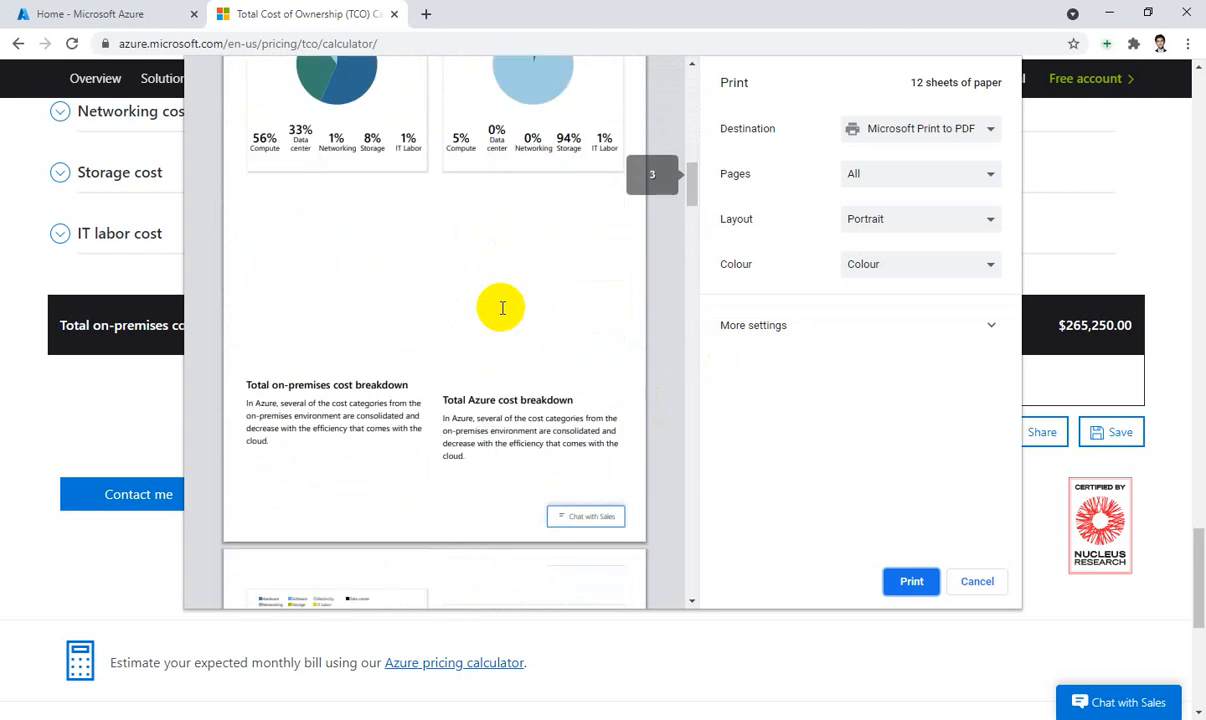
{"action": "scroll", "coordinate": [502, 308], "scroll_direction": "down", "scroll_amount": 10}
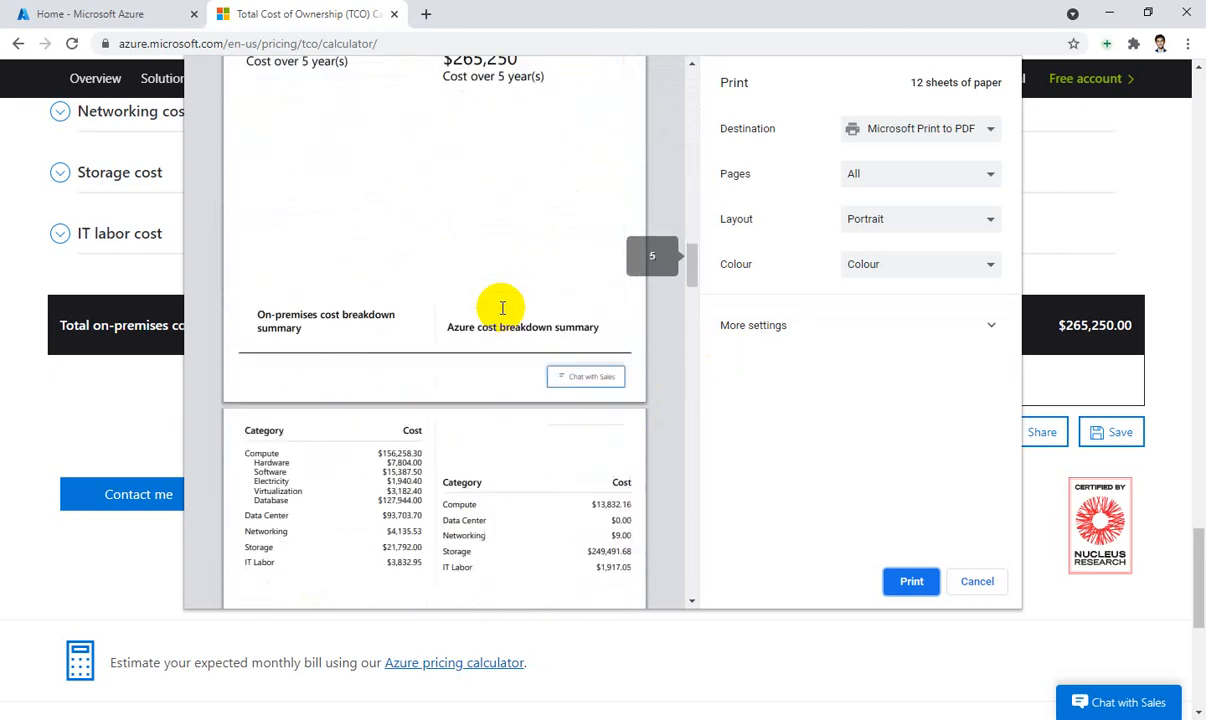
{"action": "scroll", "coordinate": [498, 305], "scroll_direction": "down", "scroll_amount": 3}
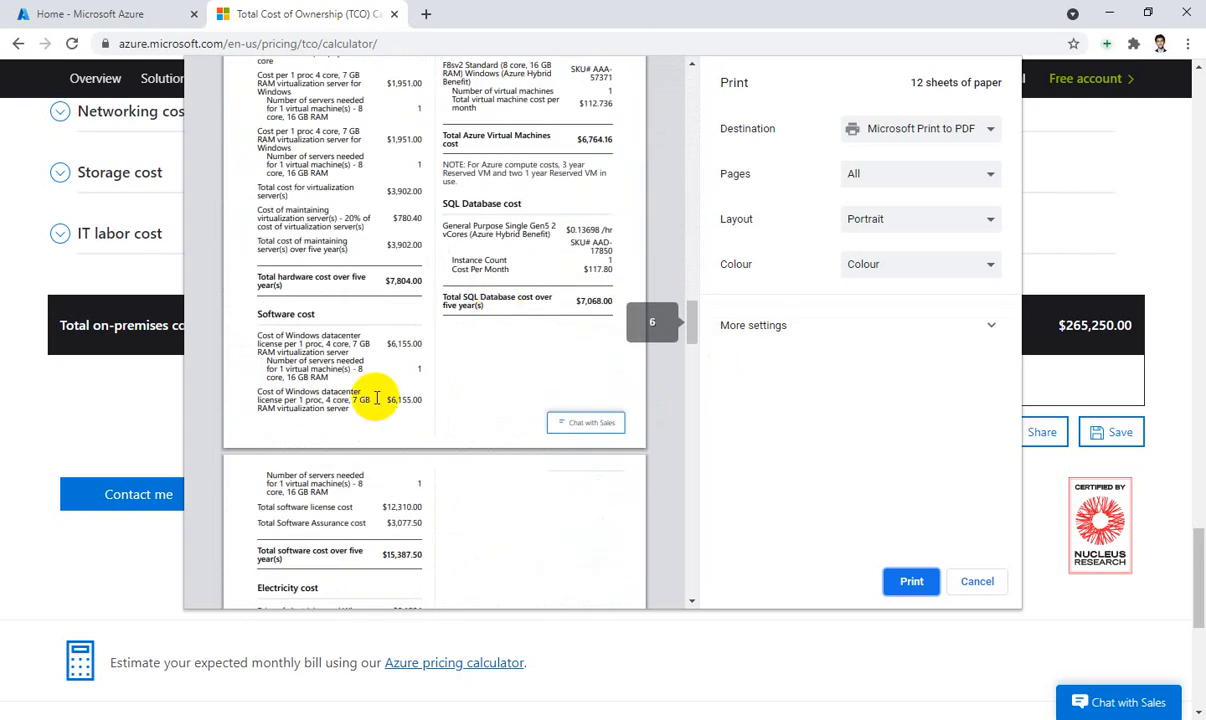
{"action": "scroll", "coordinate": [425, 338], "scroll_direction": "down", "scroll_amount": 3}
{"action": "scroll", "coordinate": [425, 338], "scroll_direction": "down", "scroll_amount": 10}
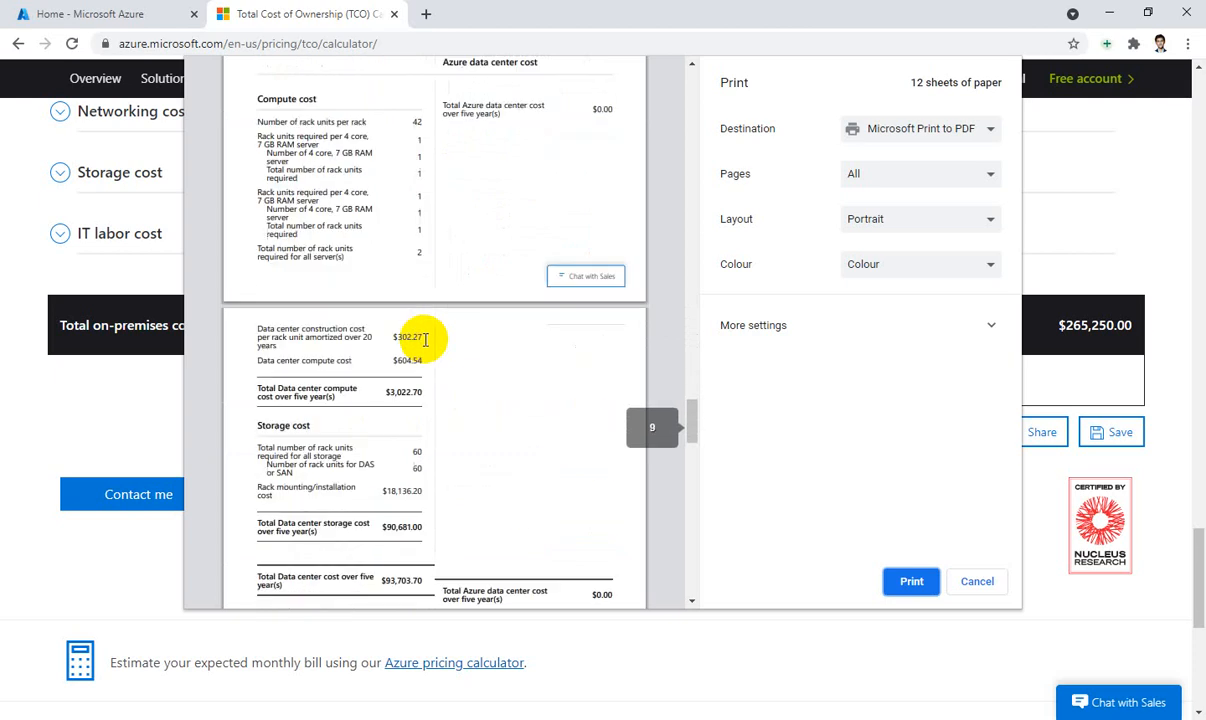
{"action": "scroll", "coordinate": [425, 338], "scroll_direction": "down", "scroll_amount": 10}
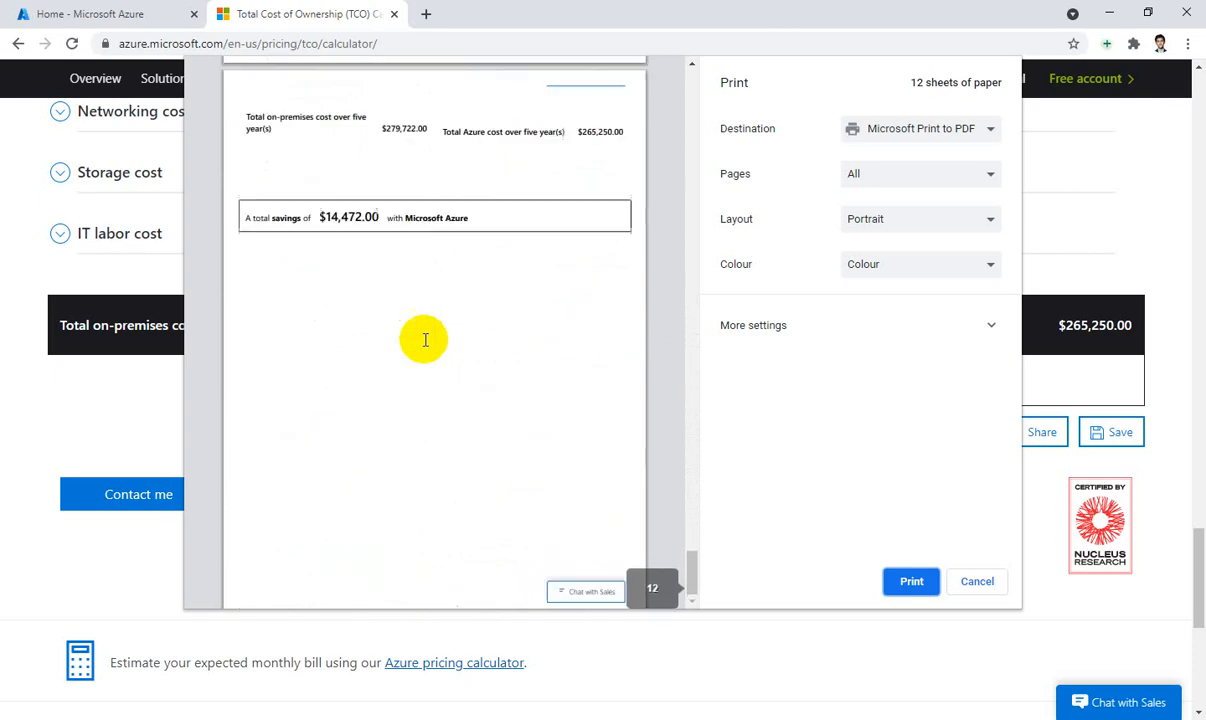
{"action": "left_click", "coordinate": [980, 585]}
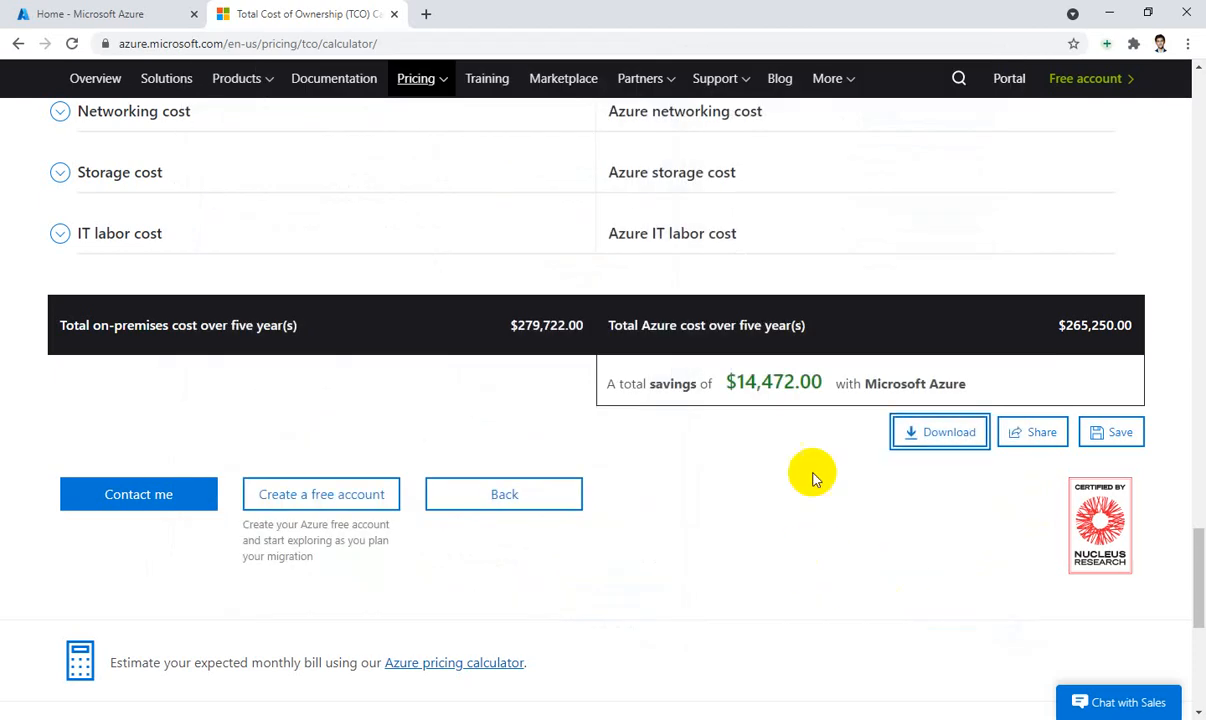
{"action": "scroll", "coordinate": [824, 436], "scroll_direction": "up", "scroll_amount": 10}
{"action": "scroll", "coordinate": [826, 440], "scroll_direction": "up", "scroll_amount": 10}
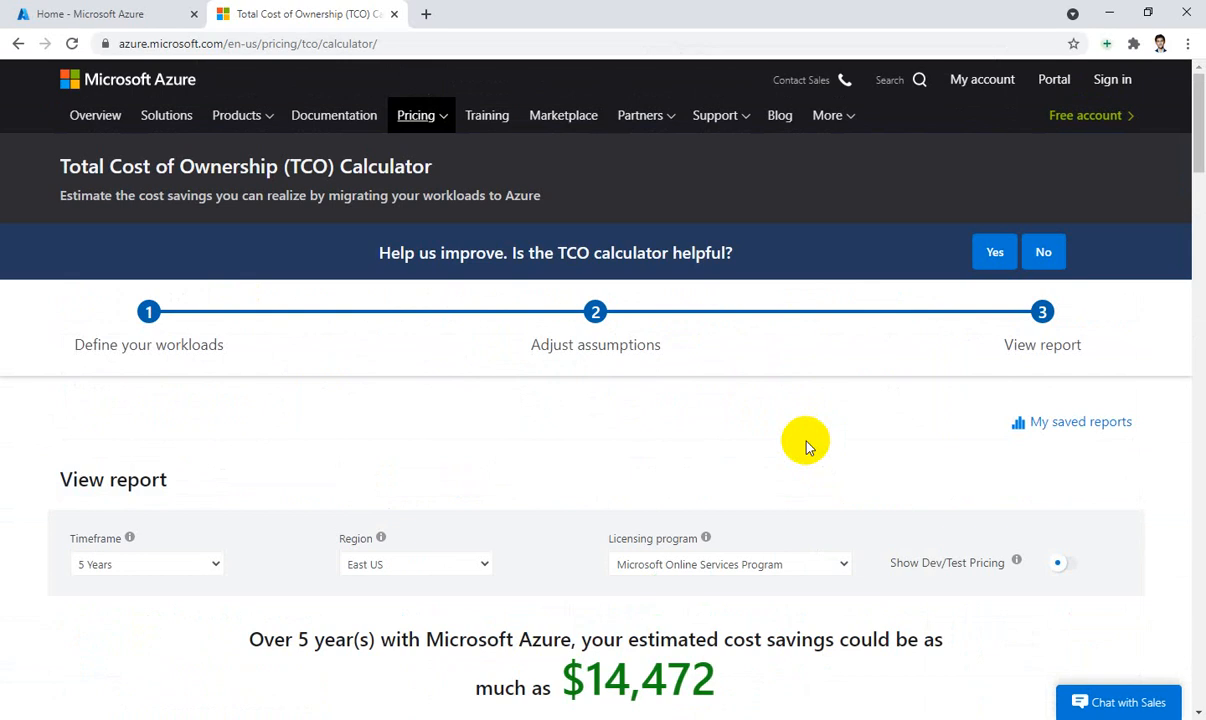